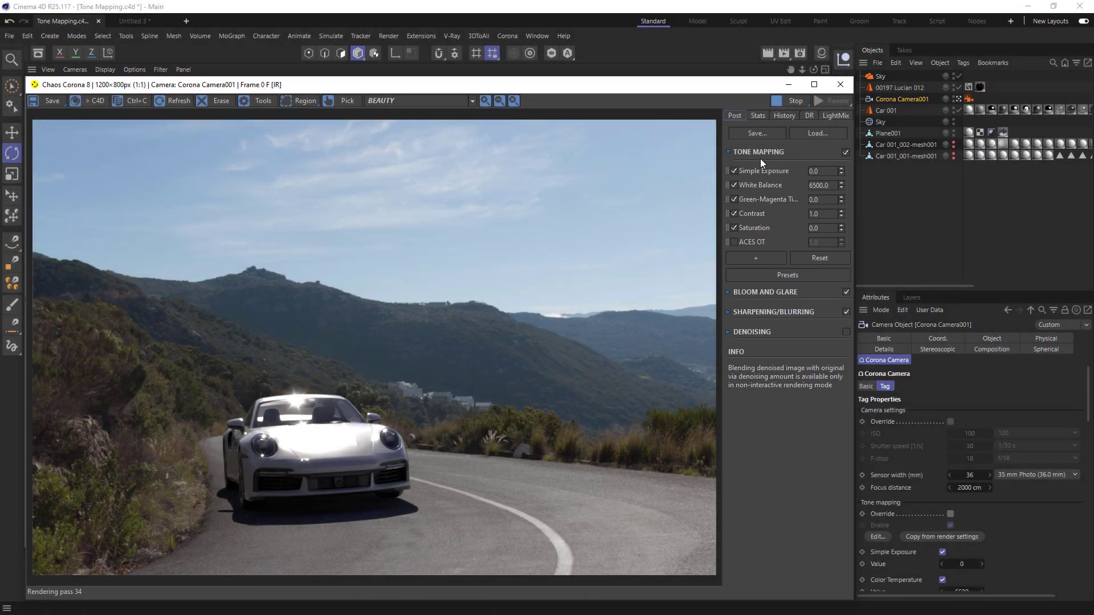
Set Simple Exposure to 1.0, raise White Balance to 7961.073 and reset Green-Magenta Tint to zero.
{"action": "left_click_drag", "start_coordinate": [826, 168], "coordinate": [799, 171]}
{"action": "type", "text": "1"}
{"action": "left_click_drag", "start_coordinate": [841, 187], "coordinate": [836, 157]}
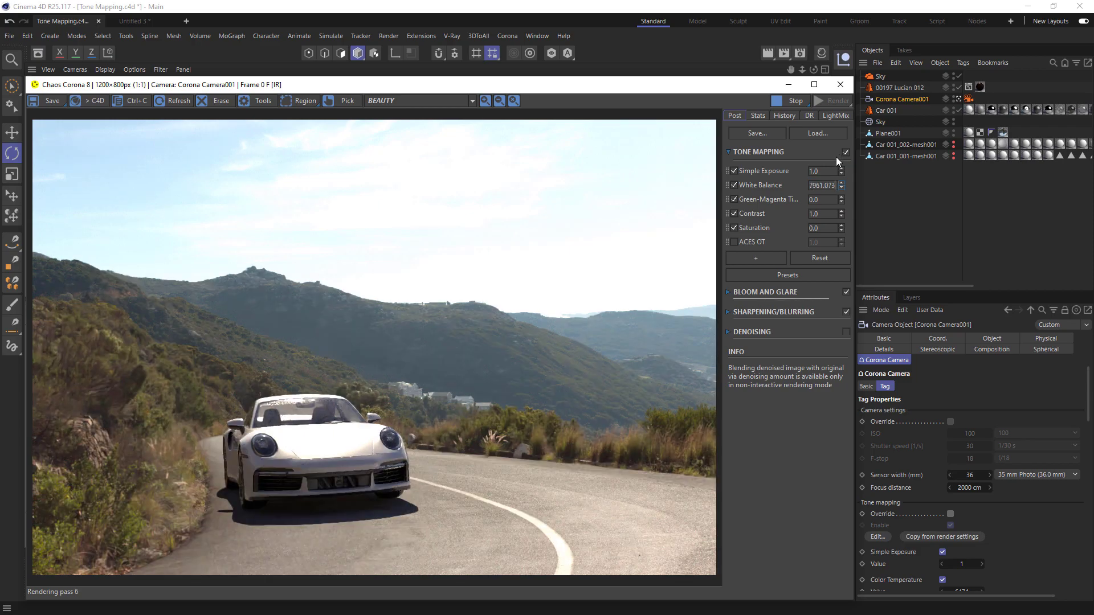
{"action": "mouse_move", "coordinate": [841, 200]}
{"action": "left_mouse_down"}
{"action": "mouse_move", "coordinate": [841, 181]}
{"action": "mouse_move", "coordinate": [852, 264]}
{"action": "mouse_move", "coordinate": [852, 203]}
{"action": "left_mouse_up"}
{"action": "right_click", "coordinate": [842, 198]}
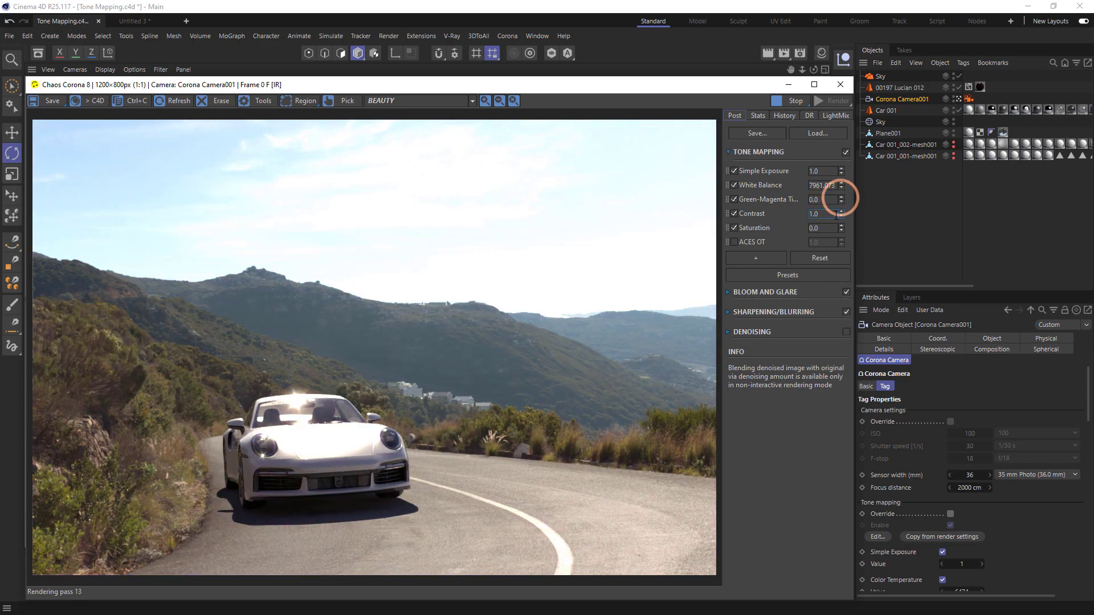
Set Contrast to 2.0 and lower Saturation to -0.092.
{"action": "left_click", "coordinate": [836, 215]}
{"action": "type", "text": "2"}
{"action": "key", "text": "Return"}
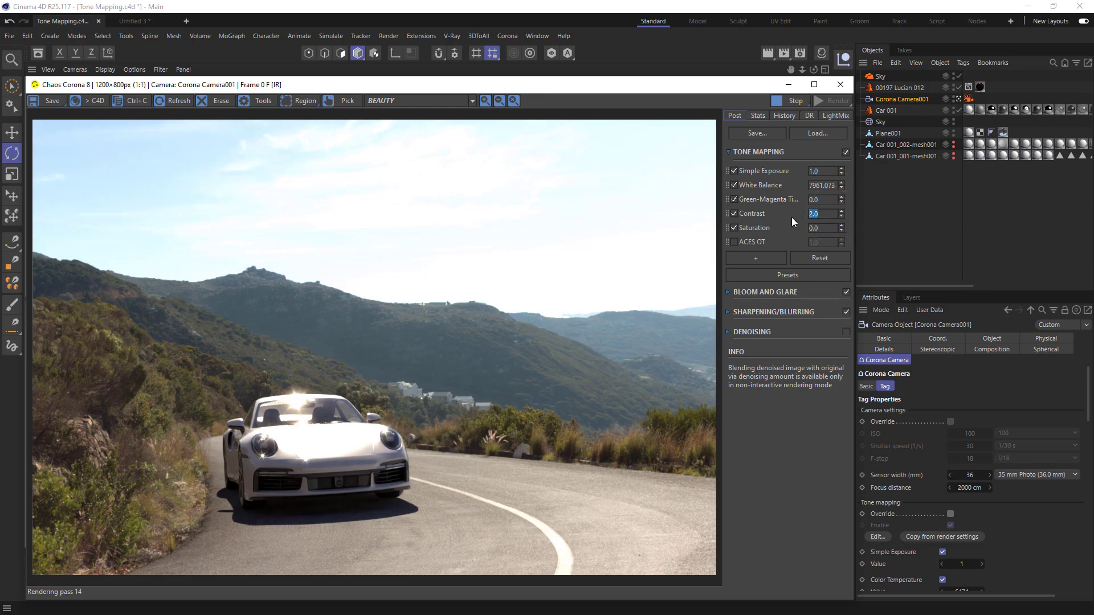
{"action": "left_click_drag", "start_coordinate": [842, 228], "coordinate": [844, 241]}
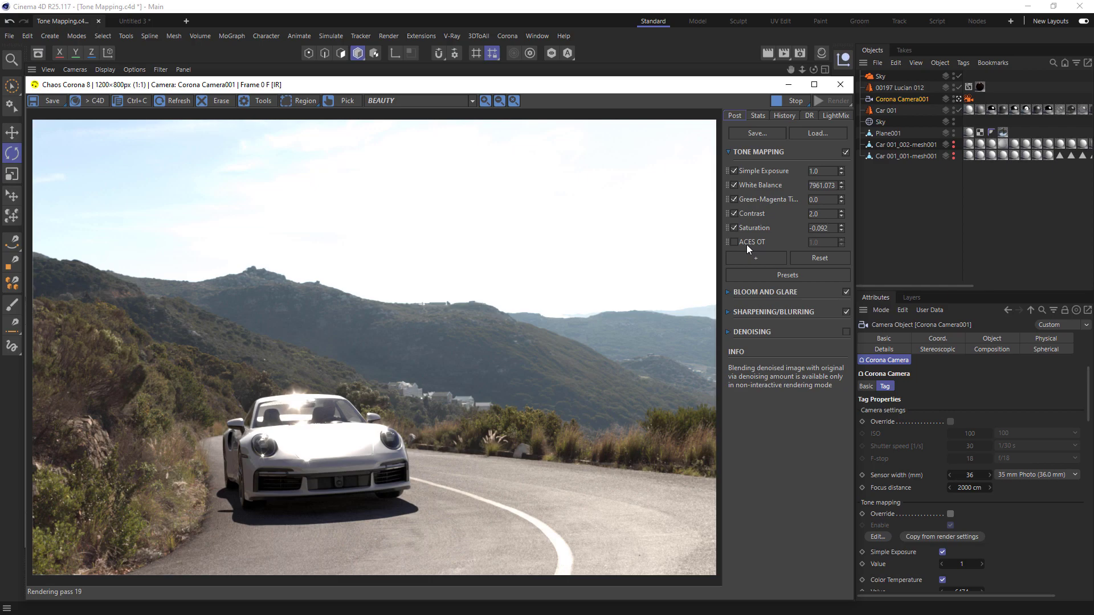
{"action": "mouse_move", "coordinate": [747, 246]}
Enable the ACES OT operator and bring up the add-operator list.
{"action": "left_click", "coordinate": [735, 242]}
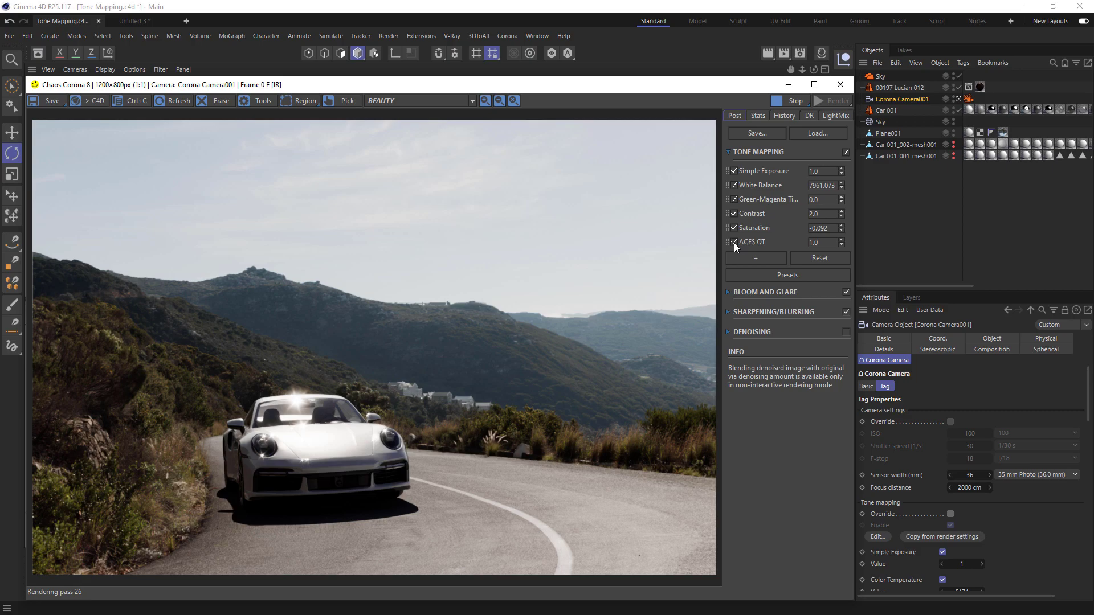
{"action": "left_click", "coordinate": [747, 259]}
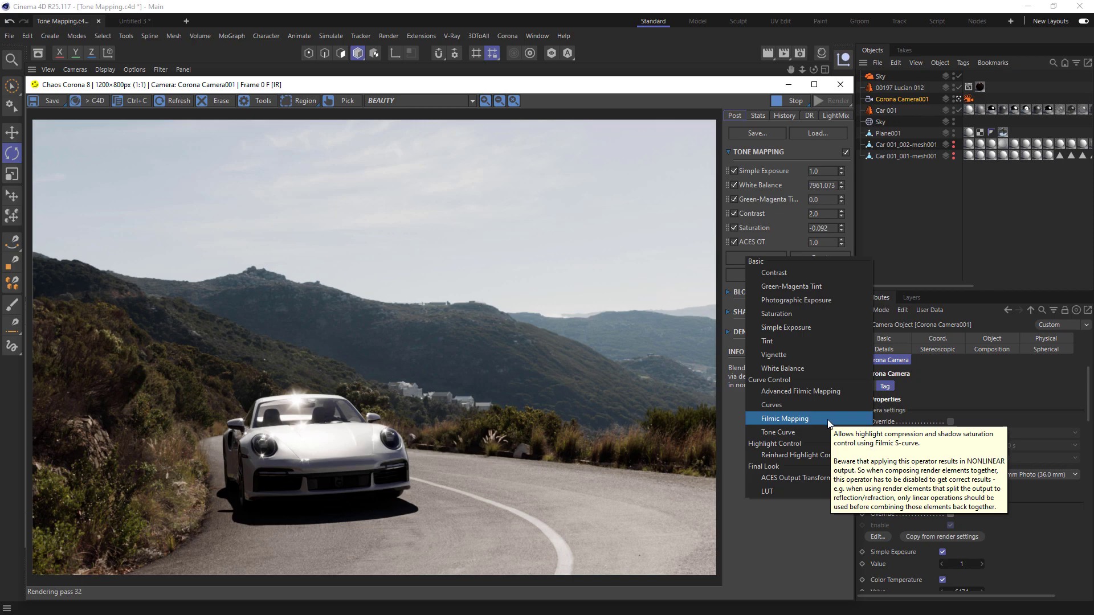
Add an enabled LUT operator; move White Balance to the bottom, then back under Simple Exposure.
{"action": "left_click", "coordinate": [811, 488]}
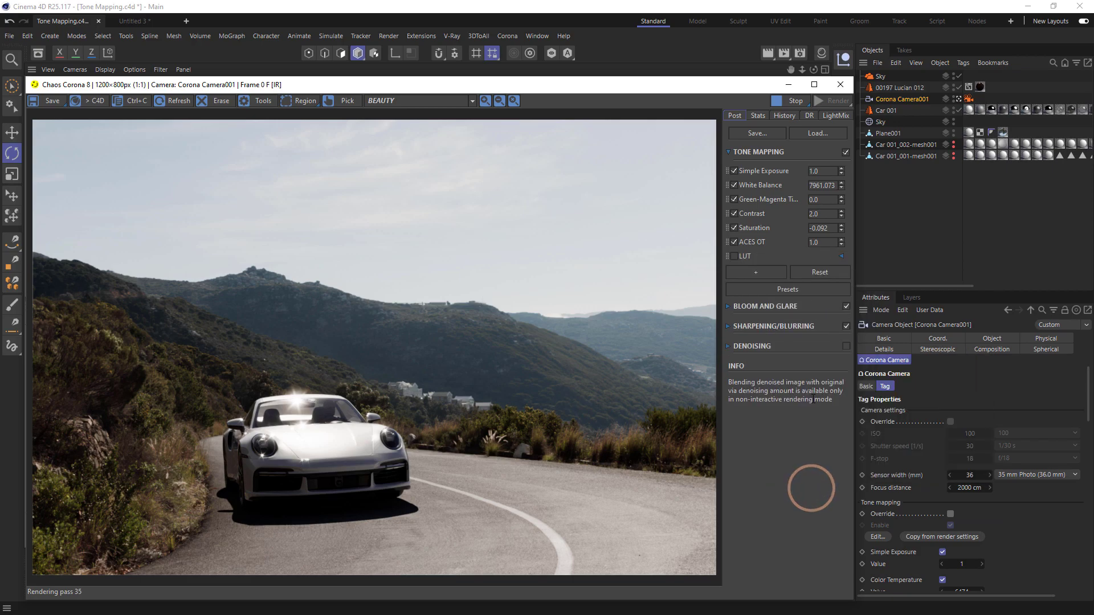
{"action": "left_click", "coordinate": [735, 256]}
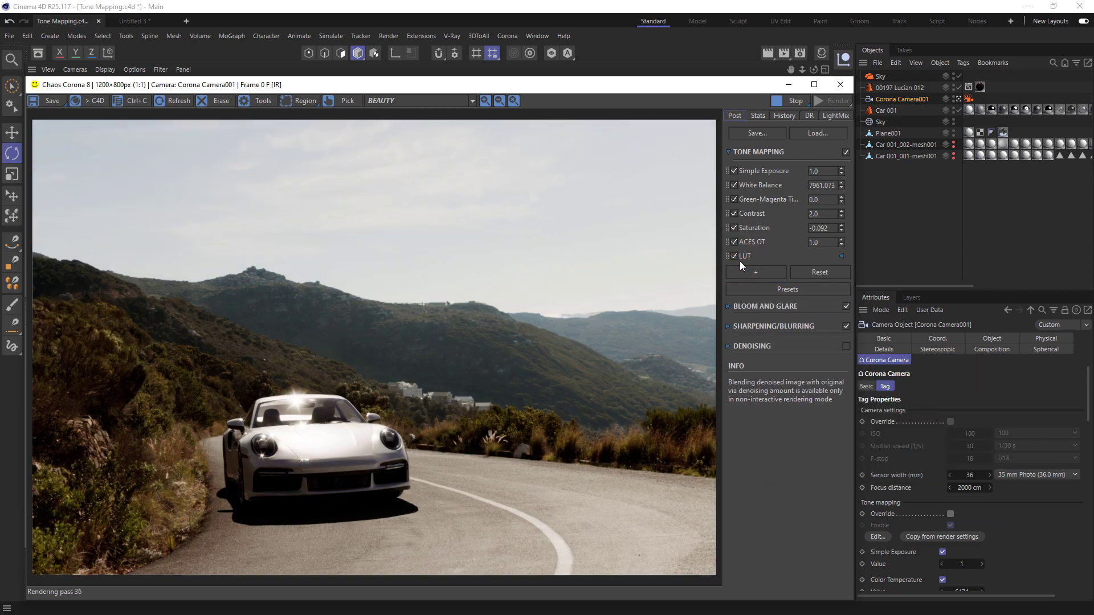
{"action": "left_click_drag", "start_coordinate": [754, 186], "coordinate": [760, 261]}
{"action": "left_click", "coordinate": [734, 256]}
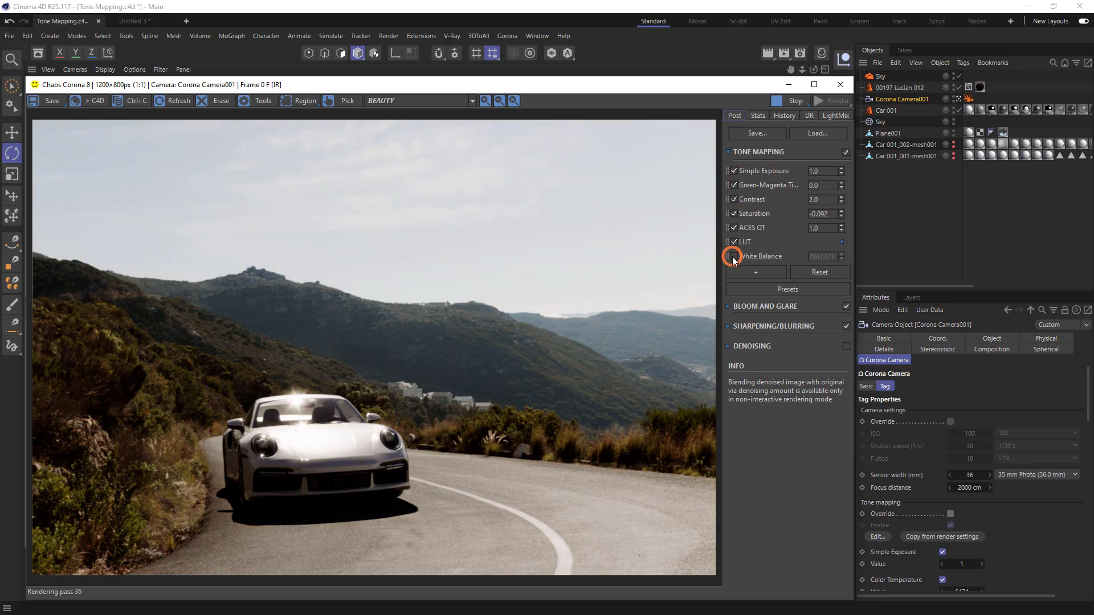
{"action": "left_click", "coordinate": [733, 257]}
{"action": "left_click_drag", "start_coordinate": [755, 256], "coordinate": [750, 182]}
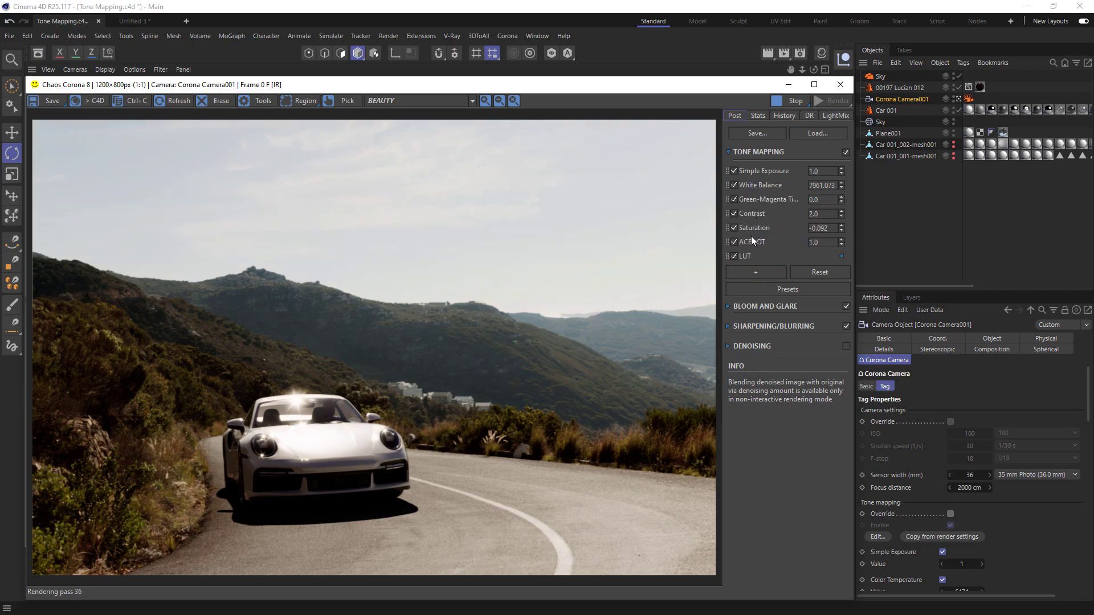
Delete the existing LUT and add a fresh enabled LUT operator after ACES OT.
{"action": "right_click", "coordinate": [744, 256]}
{"action": "left_click", "coordinate": [758, 263]}
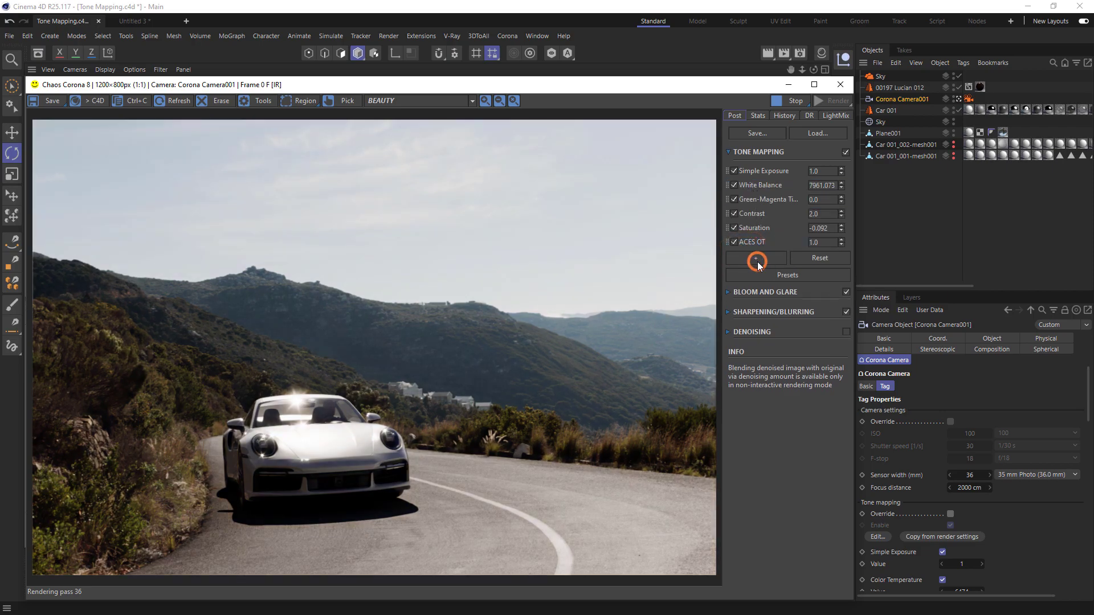
{"action": "left_click", "coordinate": [757, 260]}
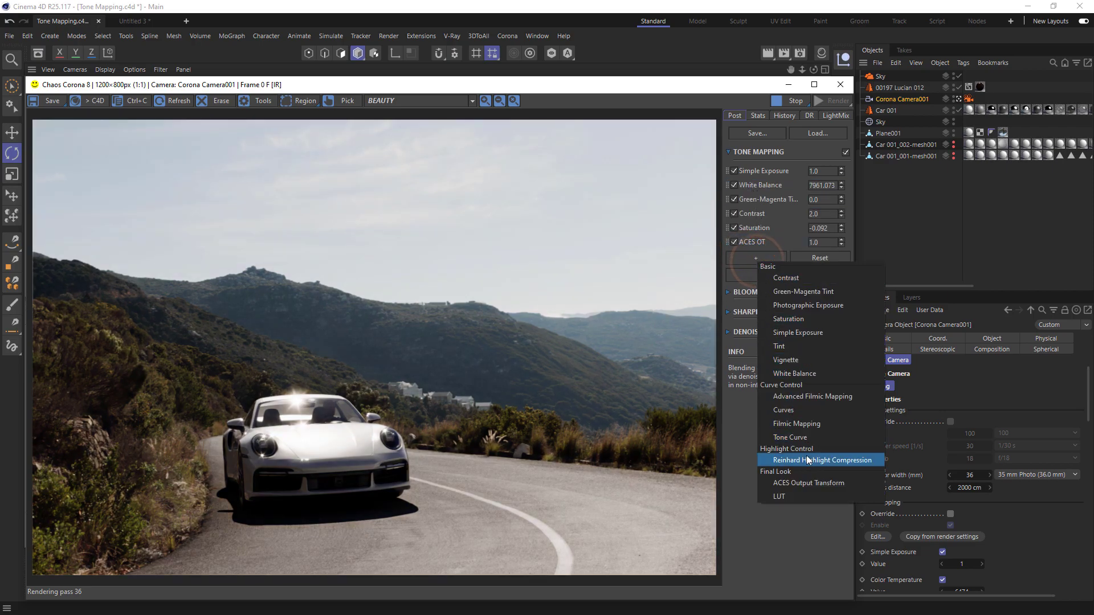
{"action": "left_click", "coordinate": [806, 495]}
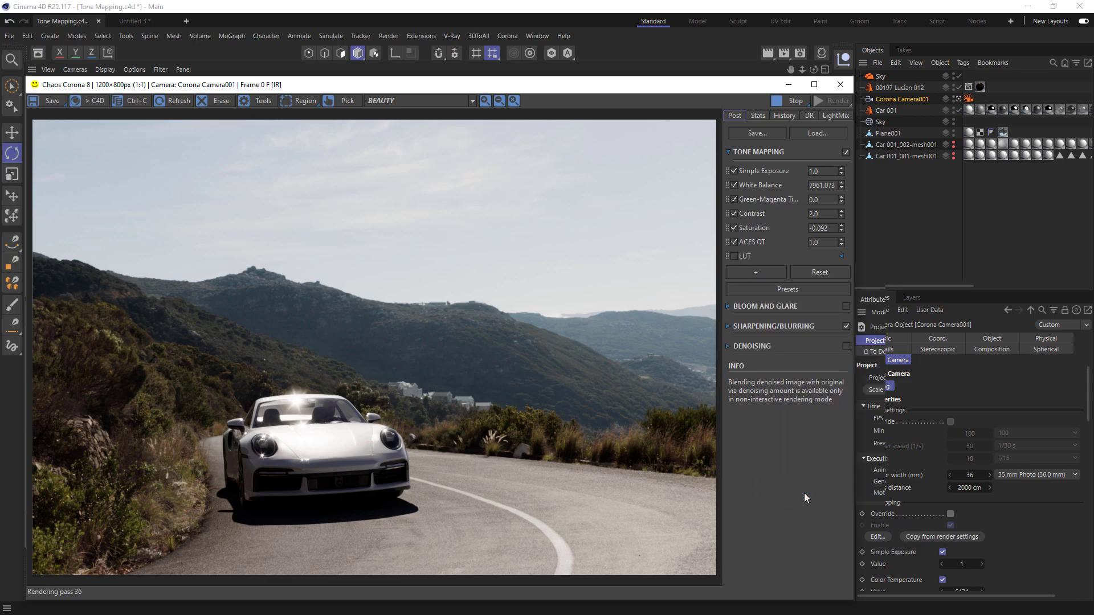
{"action": "left_click", "coordinate": [735, 256]}
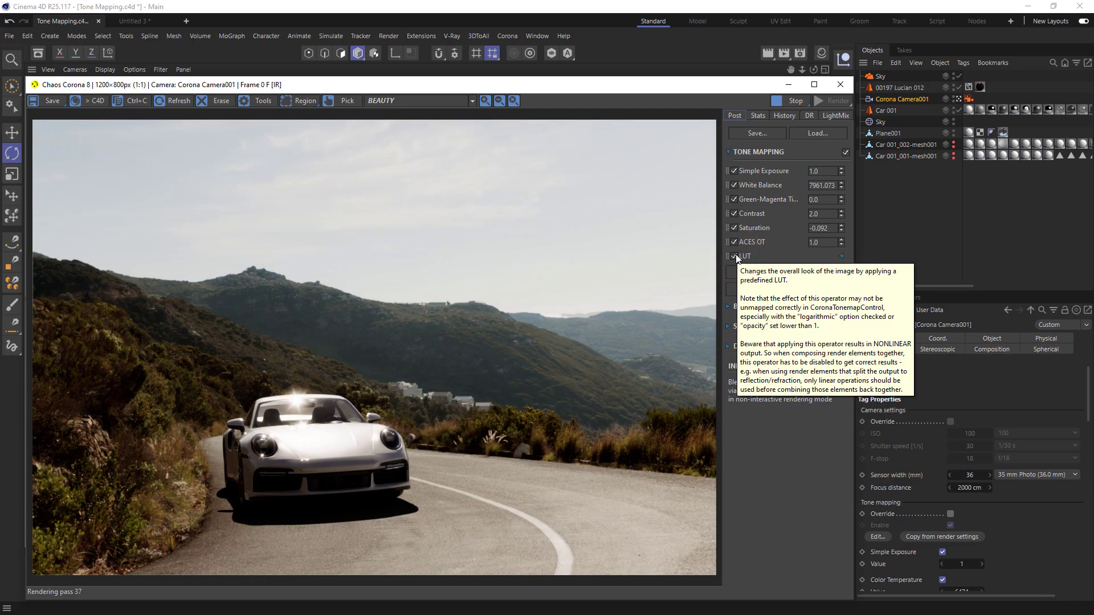
Add a second enabled LUT operator loaded with the GroundControl_Punch1 look.
{"action": "left_click", "coordinate": [733, 272]}
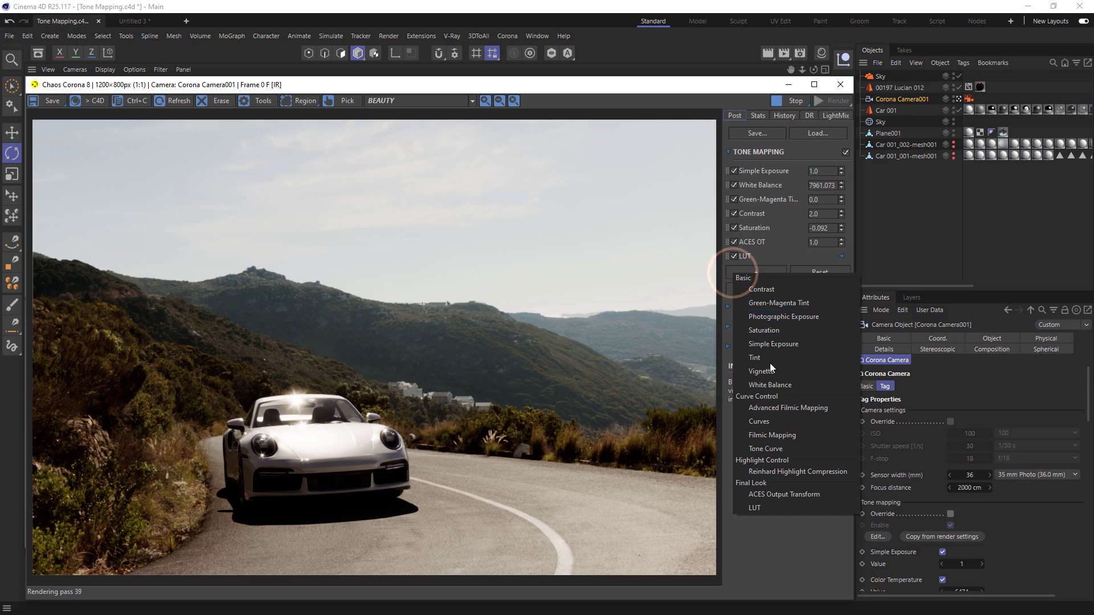
{"action": "left_click", "coordinate": [785, 505]}
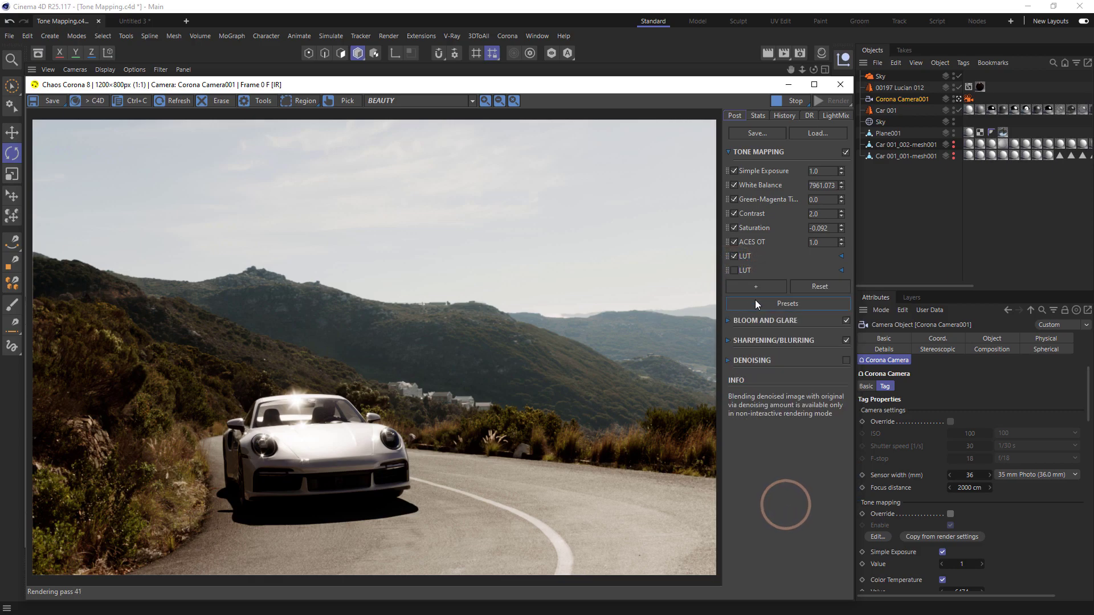
{"action": "left_click", "coordinate": [735, 270]}
{"action": "left_click", "coordinate": [841, 270]}
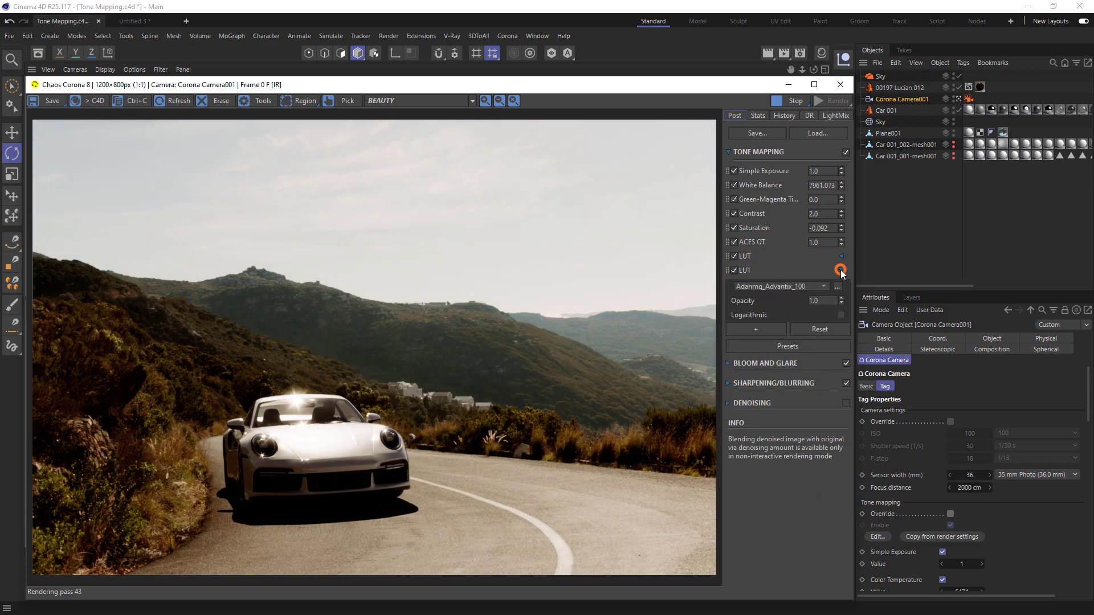
{"action": "left_click", "coordinate": [825, 286]}
{"action": "left_click_drag", "start_coordinate": [824, 301], "coordinate": [823, 375]}
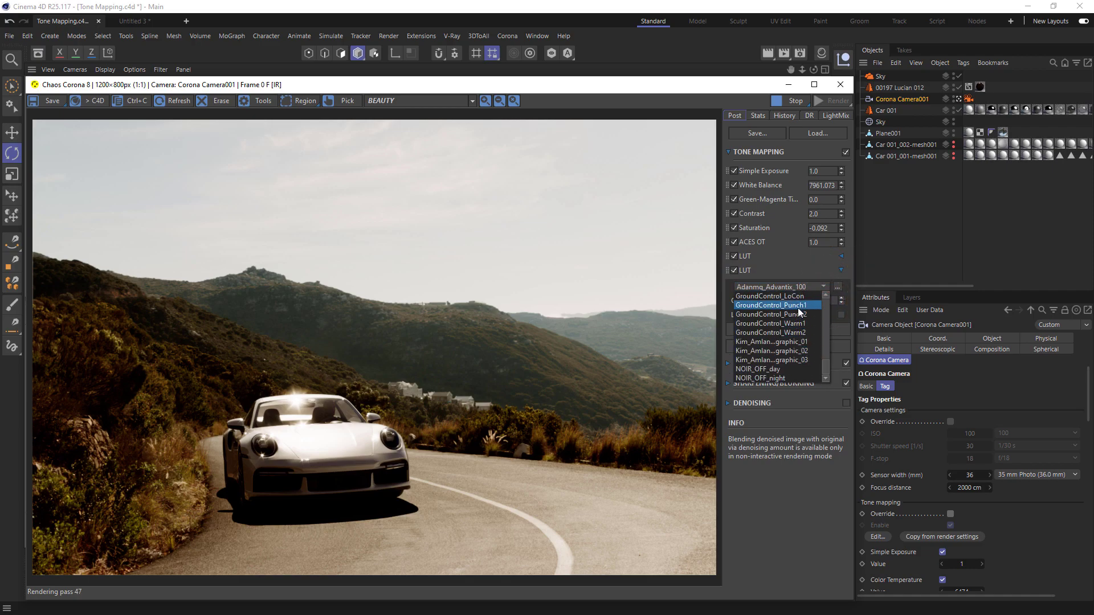
{"action": "left_click", "coordinate": [802, 306]}
{"action": "left_click", "coordinate": [798, 302]}
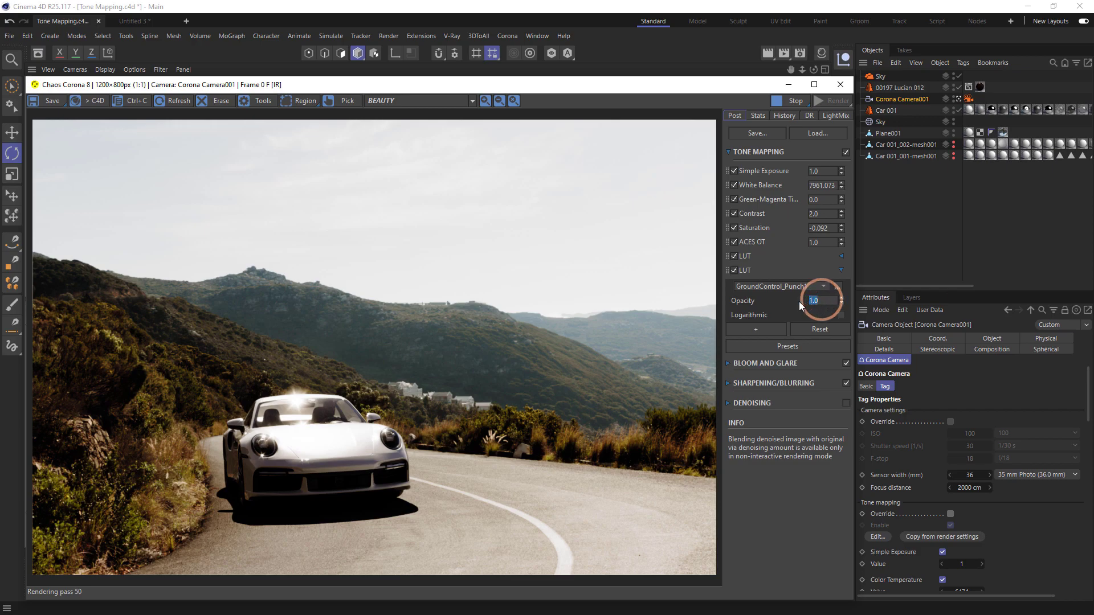
{"action": "key", "text": "BackSpace"}
{"action": "left_click", "coordinate": [841, 271]}
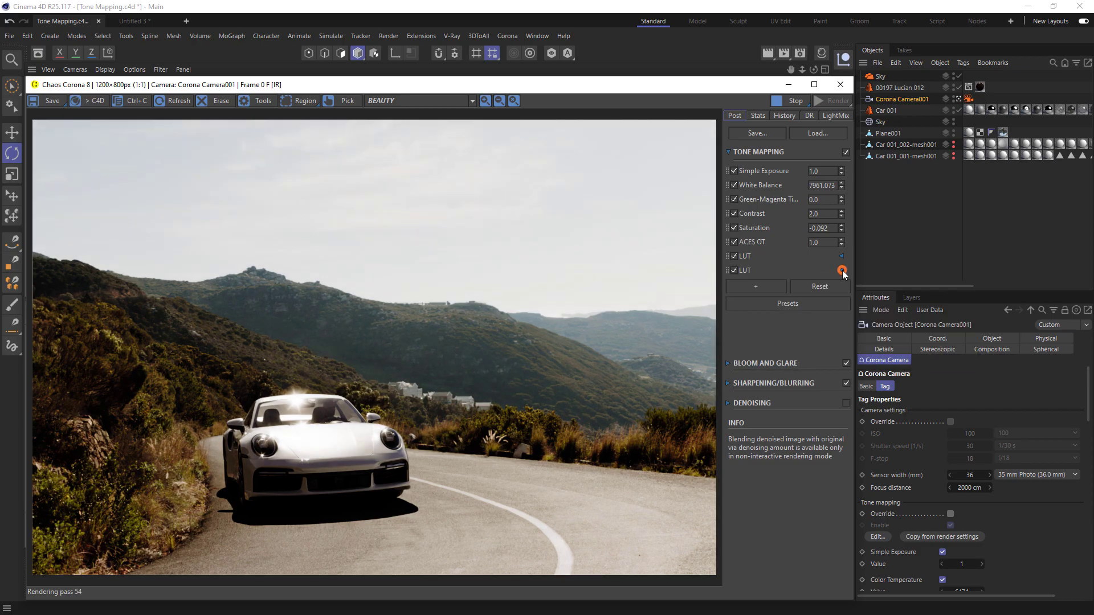
Add a third enabled LUT operator with a different, brightening look.
{"action": "left_click", "coordinate": [775, 286]}
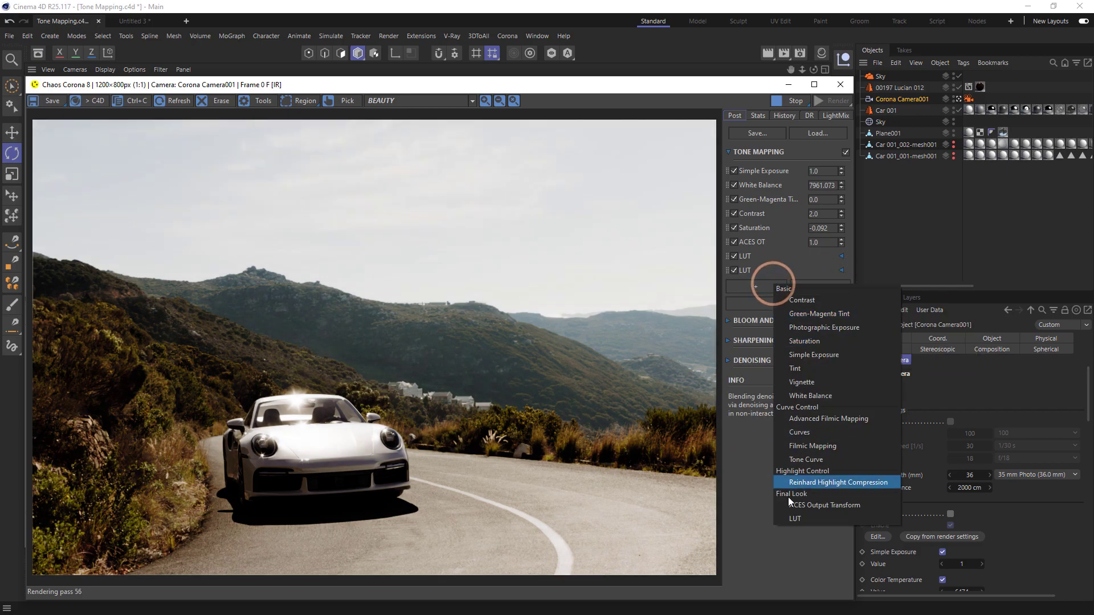
{"action": "left_click", "coordinate": [797, 520]}
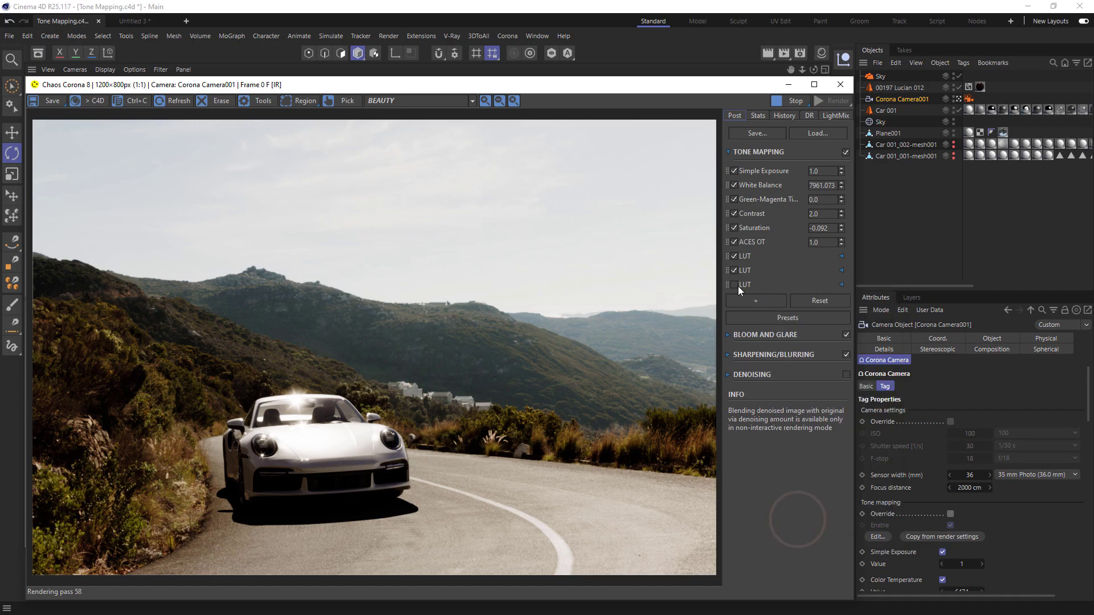
{"action": "left_click", "coordinate": [736, 285]}
{"action": "left_click", "coordinate": [841, 284]}
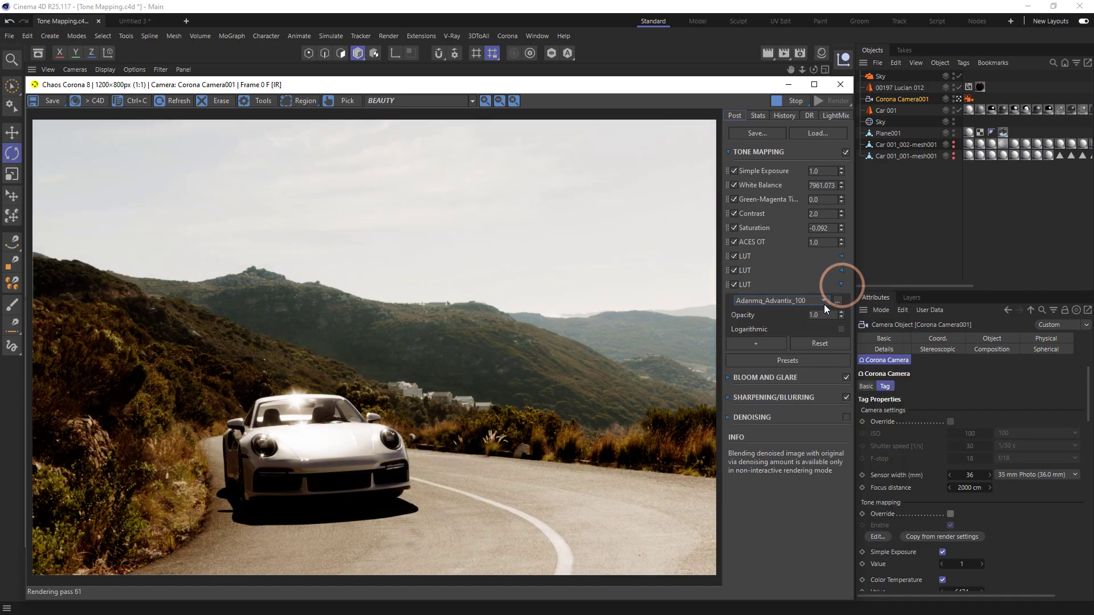
{"action": "left_click", "coordinate": [822, 301]}
{"action": "left_click_drag", "start_coordinate": [826, 320], "coordinate": [825, 387]}
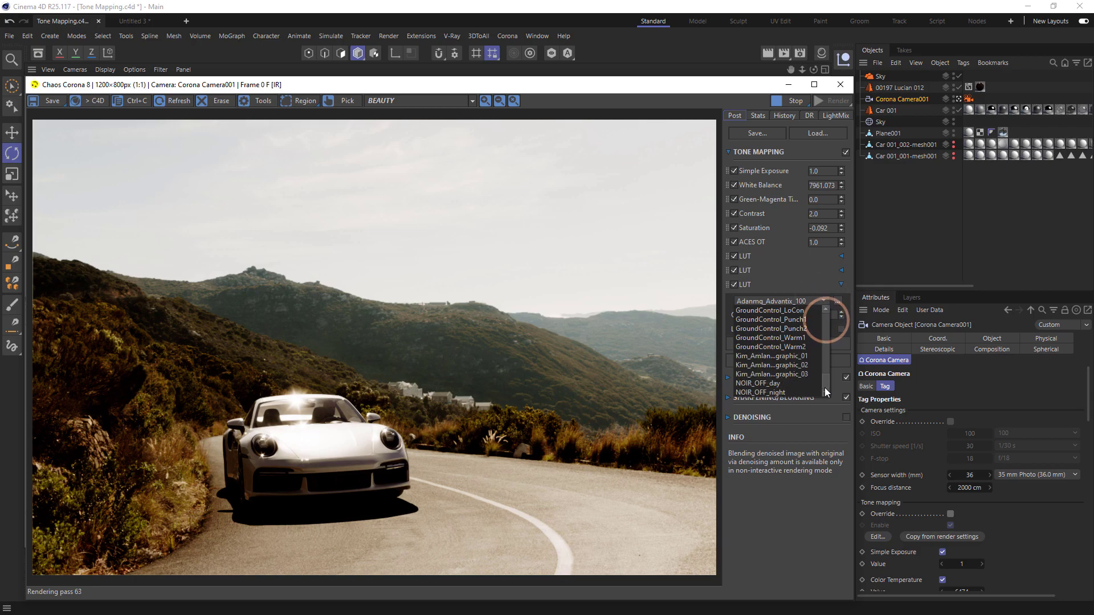
{"action": "left_click", "coordinate": [806, 365]}
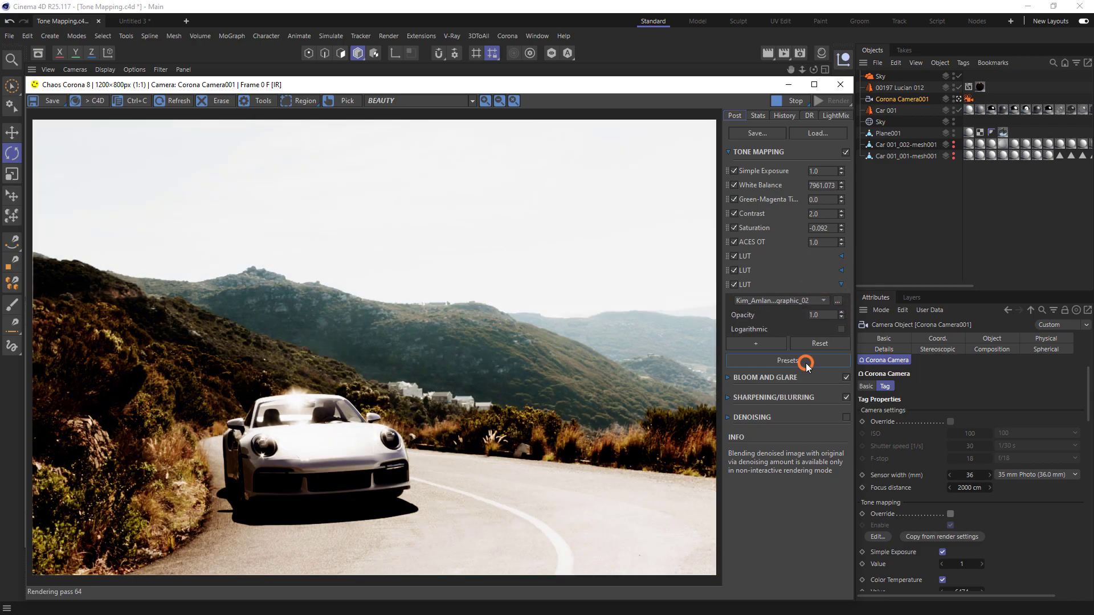
Toggle the three LUT layers to compare, leaving only the first LUT enabled.
{"action": "left_click", "coordinate": [733, 255]}
{"action": "left_click", "coordinate": [734, 270]}
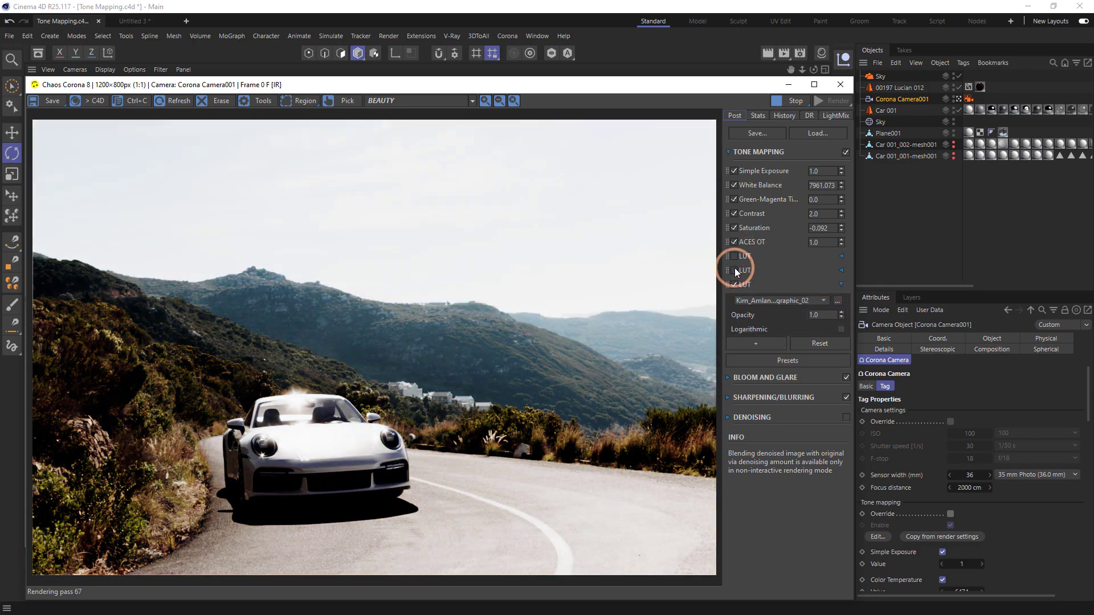
{"action": "left_click", "coordinate": [734, 285]}
{"action": "left_click", "coordinate": [734, 271]}
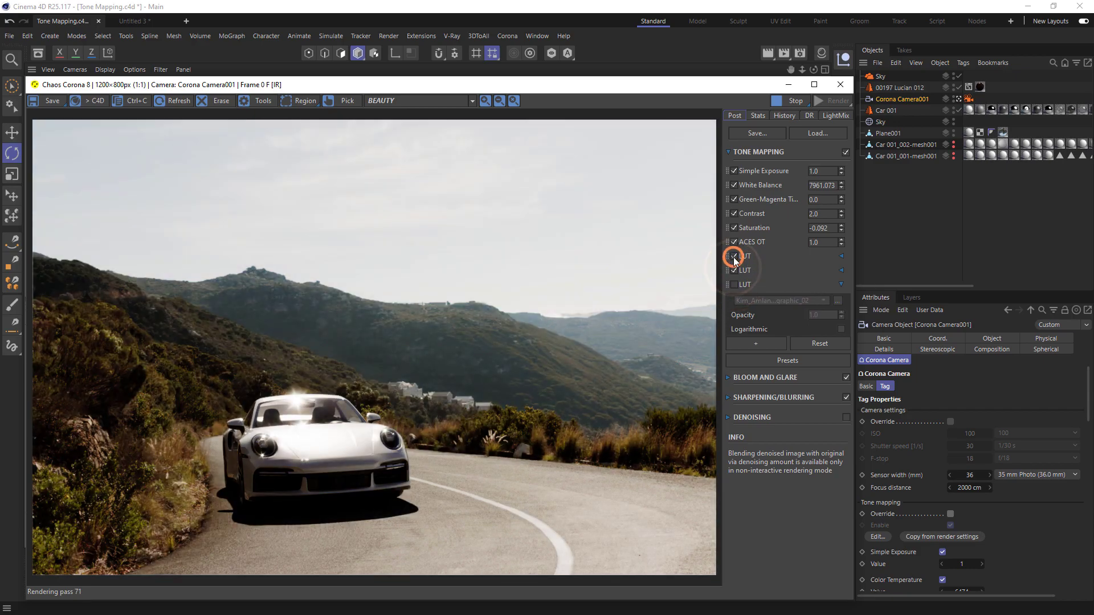
{"action": "left_click", "coordinate": [734, 257]}
{"action": "left_click", "coordinate": [735, 272]}
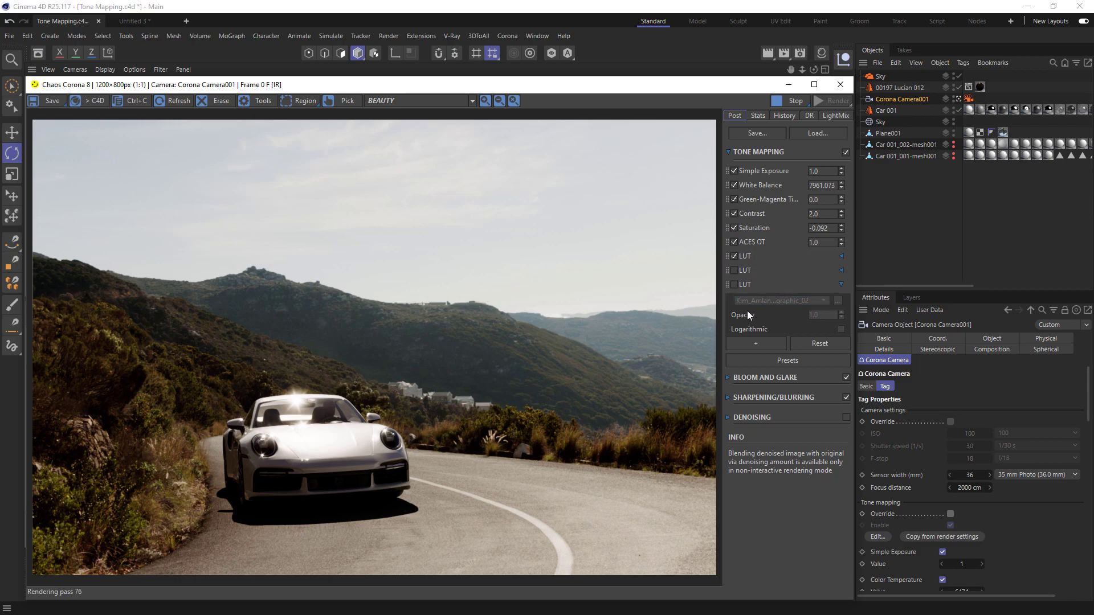
{"action": "left_click", "coordinate": [765, 360]}
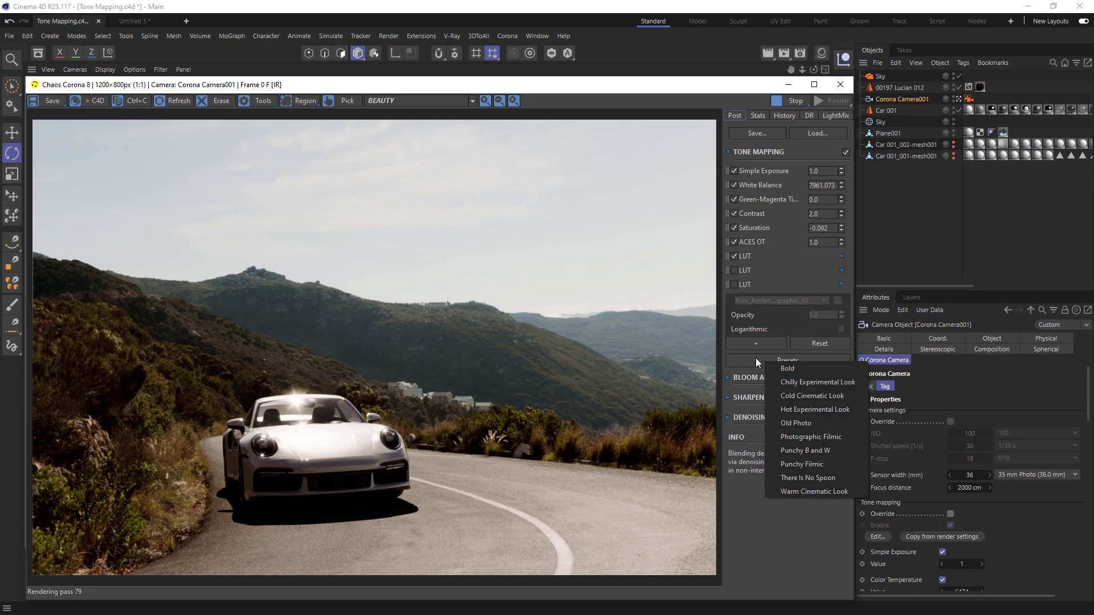
Save the tone-mapping settings over Alpine Car.conf in the Webicar folder.
{"action": "left_click", "coordinate": [755, 359]}
{"action": "left_click", "coordinate": [764, 134]}
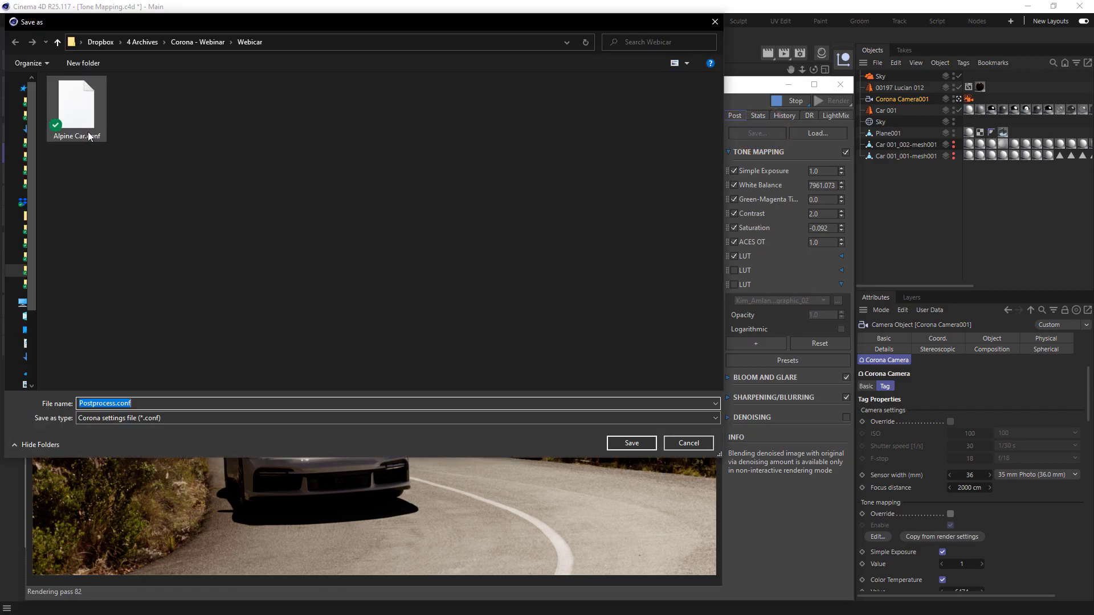
{"action": "left_click", "coordinate": [90, 135]}
{"action": "left_click", "coordinate": [620, 442]}
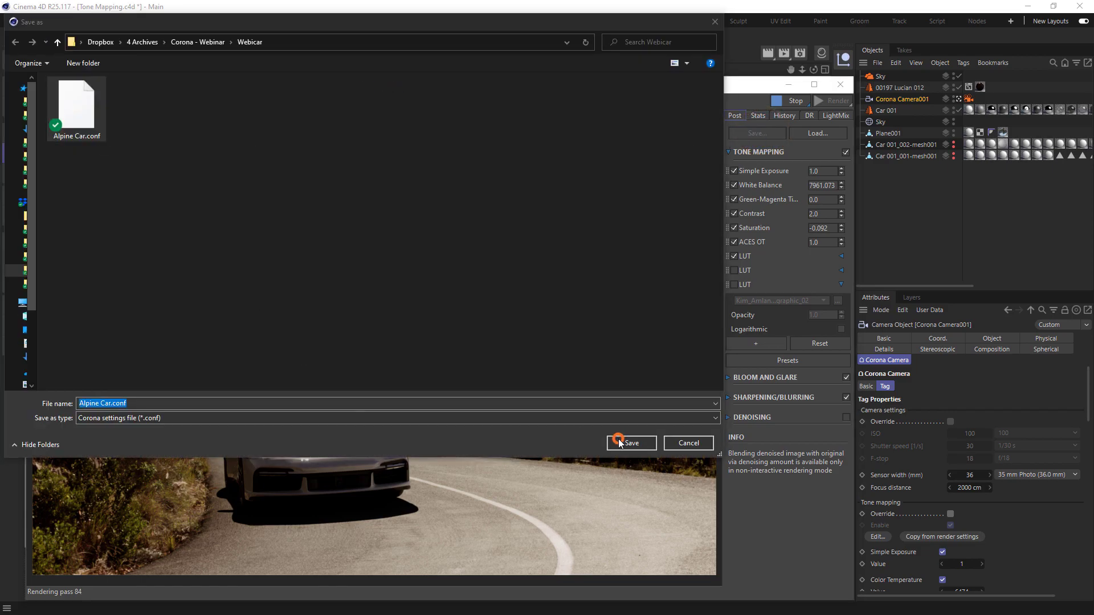
{"action": "left_click", "coordinate": [567, 314]}
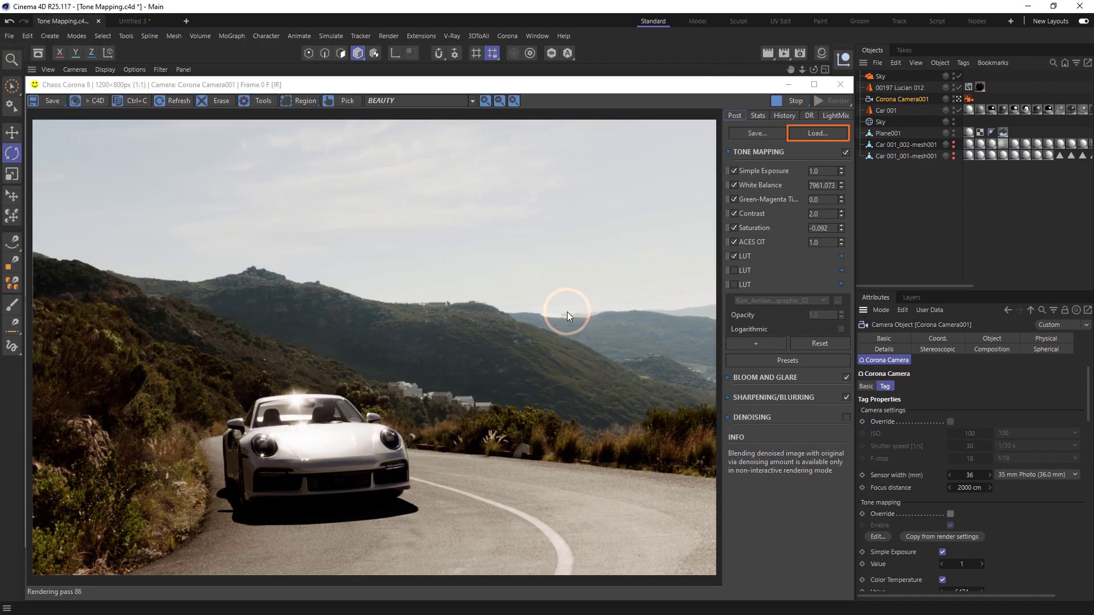
Apply the Filmic/Tint/Curves preset, reset Simple Exposure to 0.0 and raise Contrast to 2.549.
{"action": "left_click", "coordinate": [733, 361]}
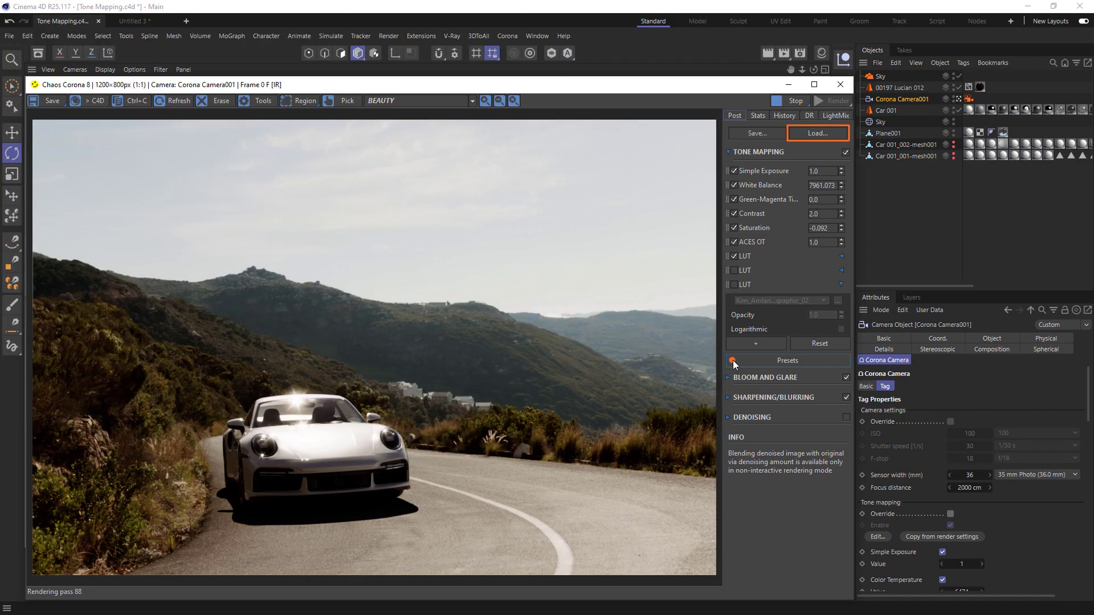
{"action": "left_click", "coordinate": [768, 491]}
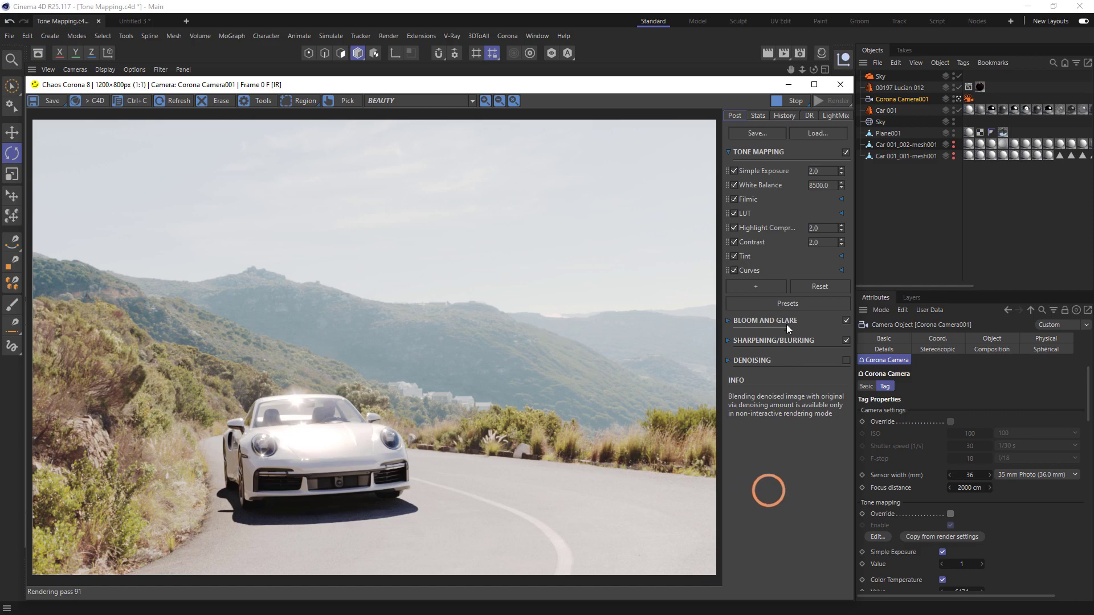
{"action": "right_click", "coordinate": [841, 172]}
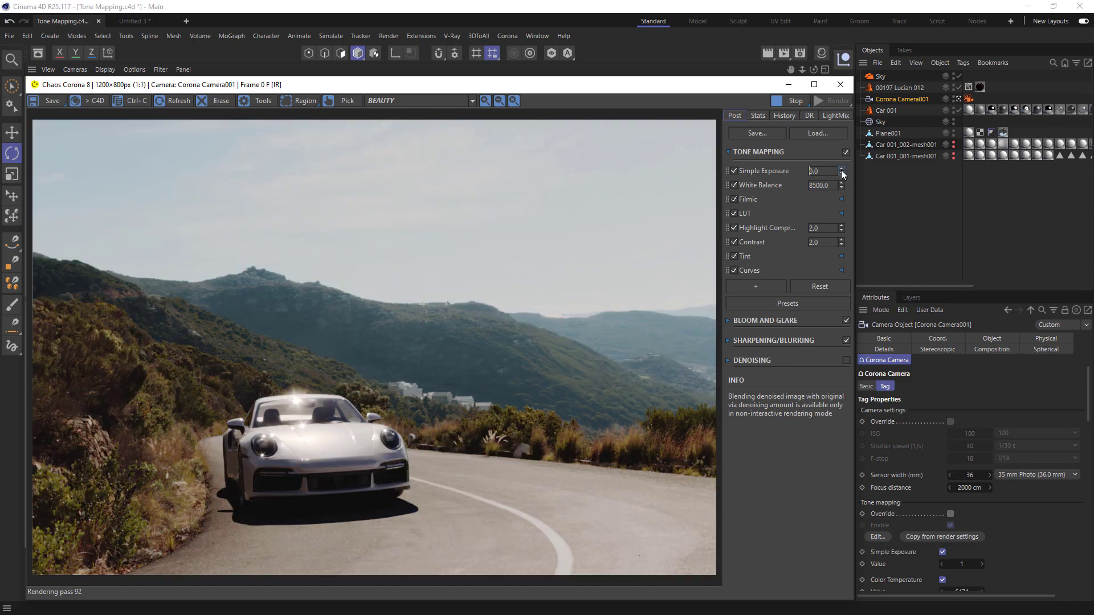
{"action": "left_click", "coordinate": [841, 171]}
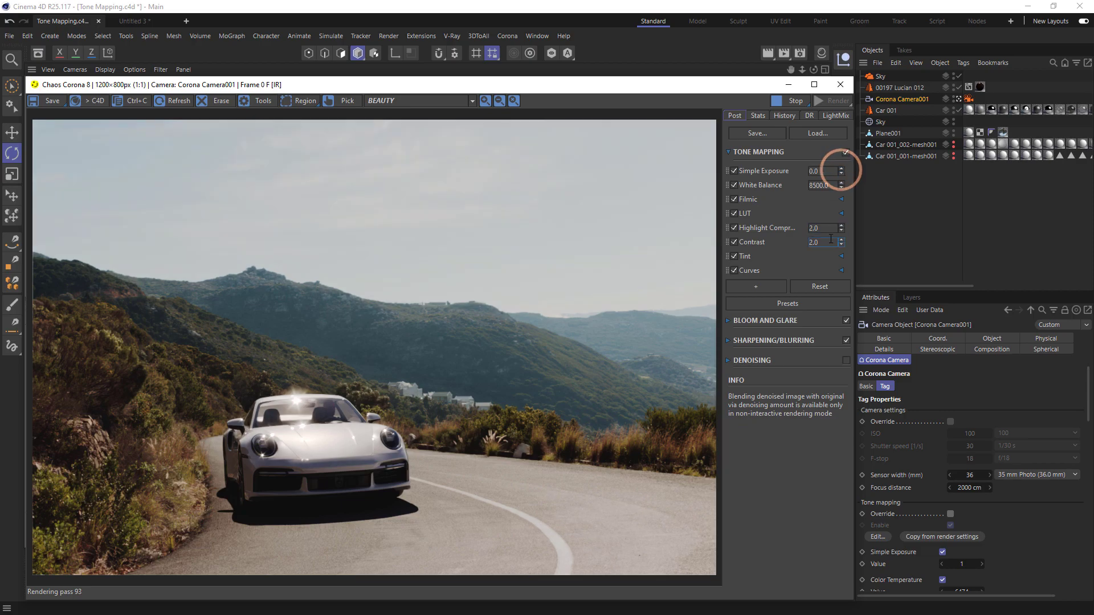
{"action": "left_click_drag", "start_coordinate": [841, 244], "coordinate": [847, 210]}
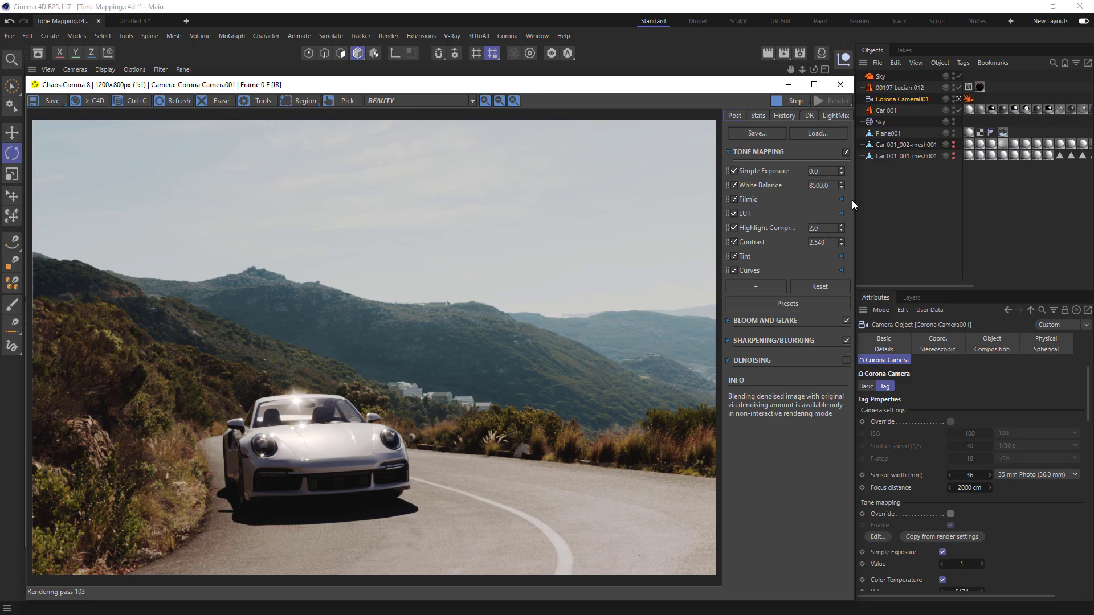
Turn on Corona Camera001's tone-mapping override and apply the Old Photo preset.
{"action": "left_click", "coordinate": [894, 98]}
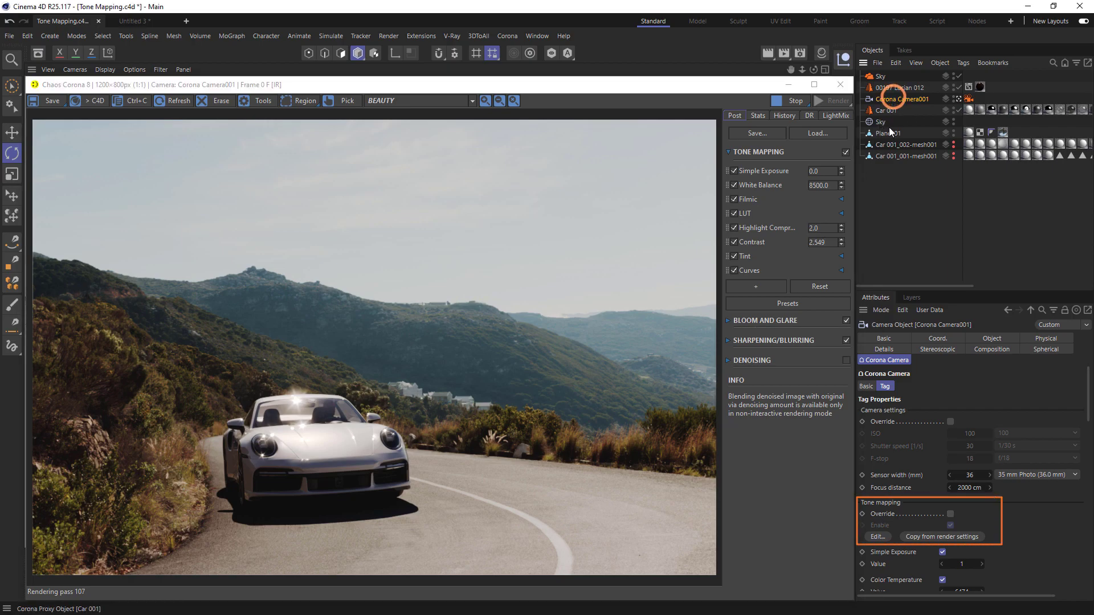
{"action": "left_click", "coordinate": [951, 514]}
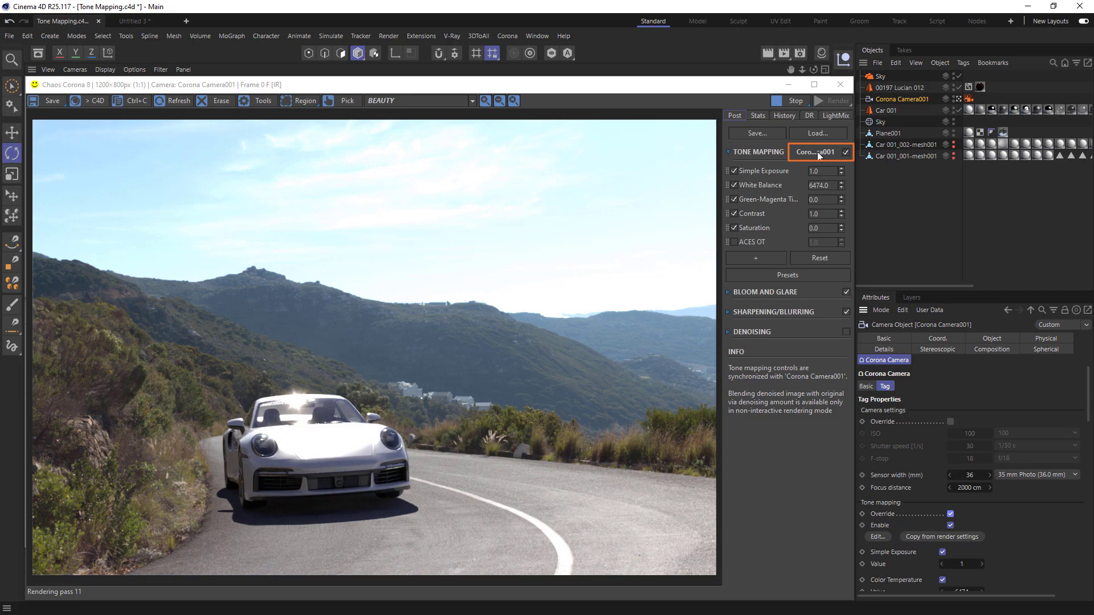
{"action": "left_click", "coordinate": [801, 277]}
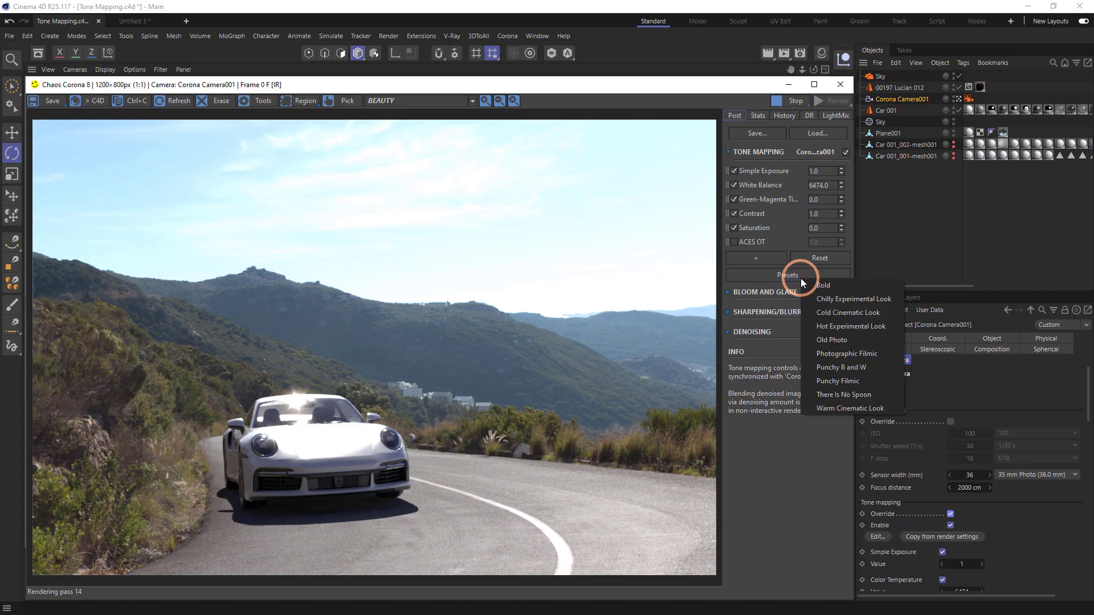
{"action": "left_click", "coordinate": [830, 339]}
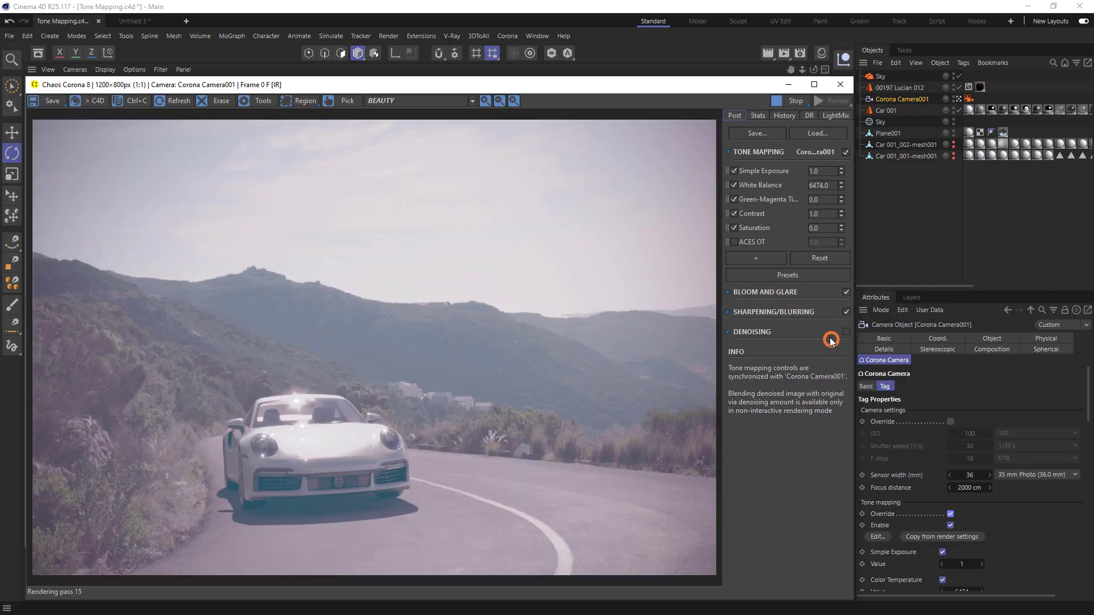
Reset Simple Exposure to 0 and set Contrast to 5.0.
{"action": "left_click", "coordinate": [841, 172]}
{"action": "double_click", "coordinate": [820, 199]}
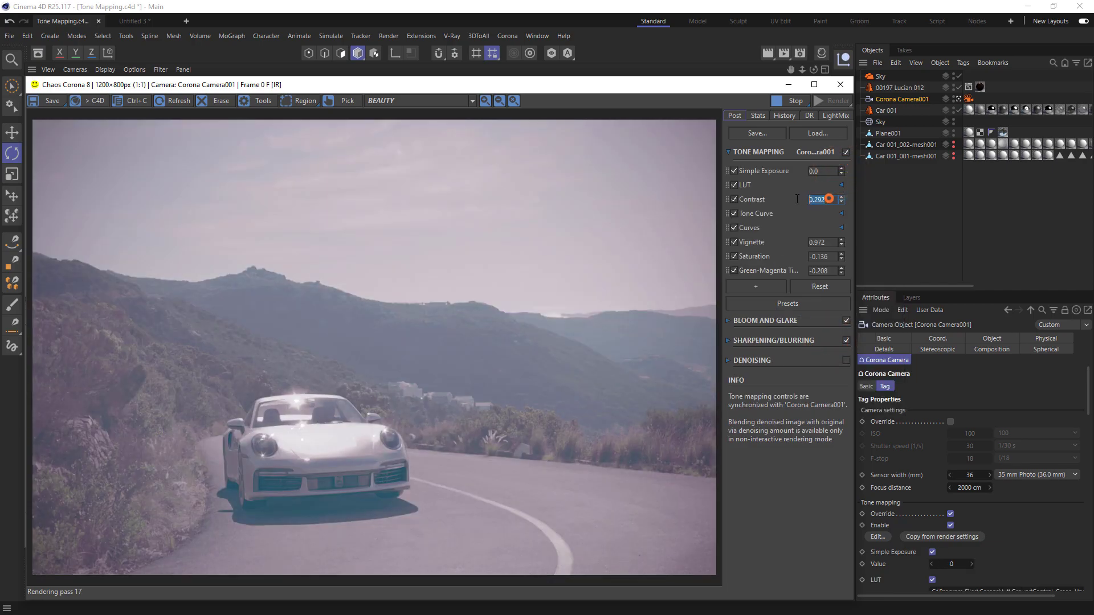
{"action": "type", "text": "5"}
{"action": "key", "text": "Return"}
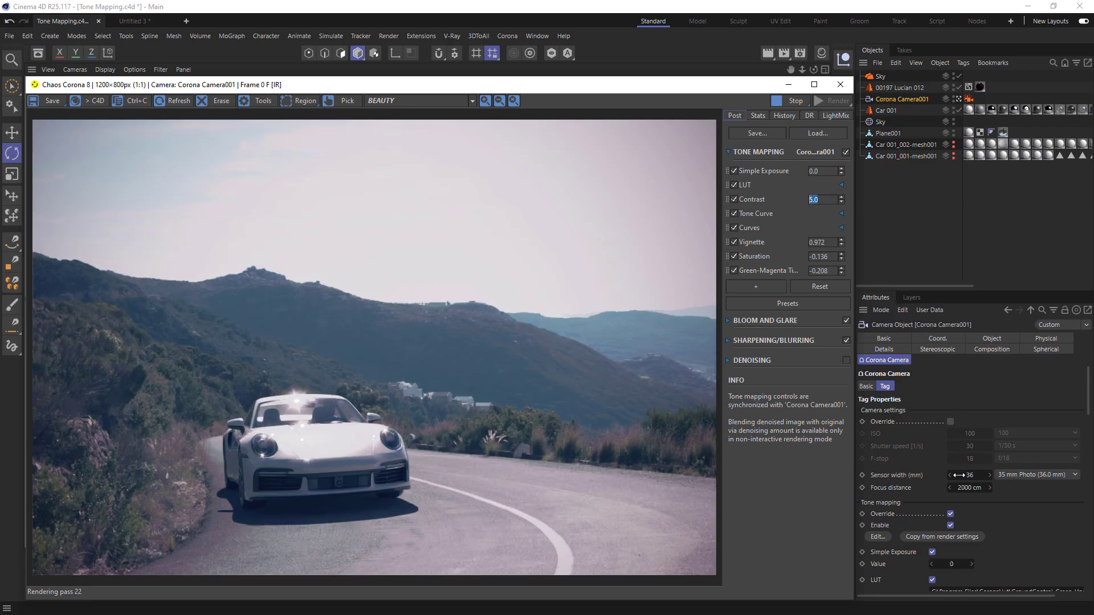
Compare the tone-mapping override off and on, then enable the camera-settings override (ISO 100, 1/30 s, f/18).
{"action": "left_click", "coordinate": [950, 514]}
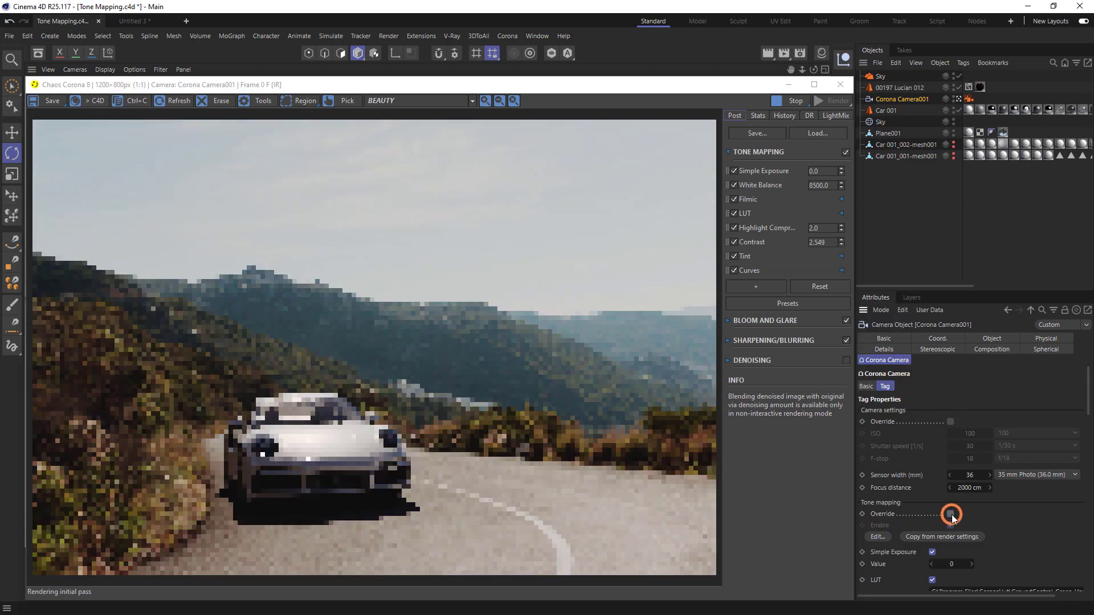
{"action": "left_click", "coordinate": [950, 514]}
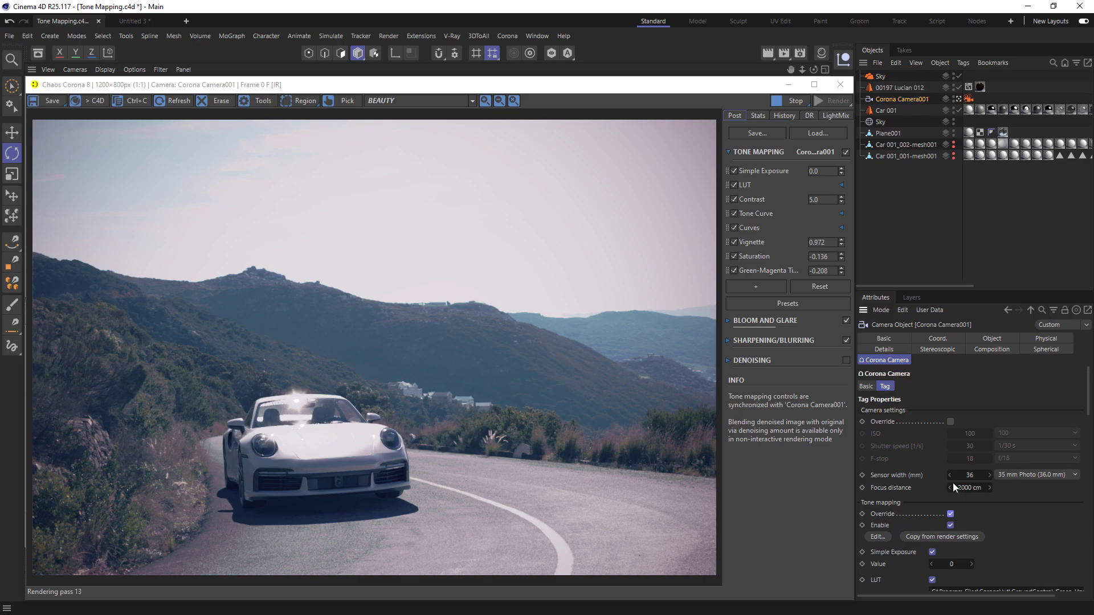
{"action": "left_click", "coordinate": [950, 422]}
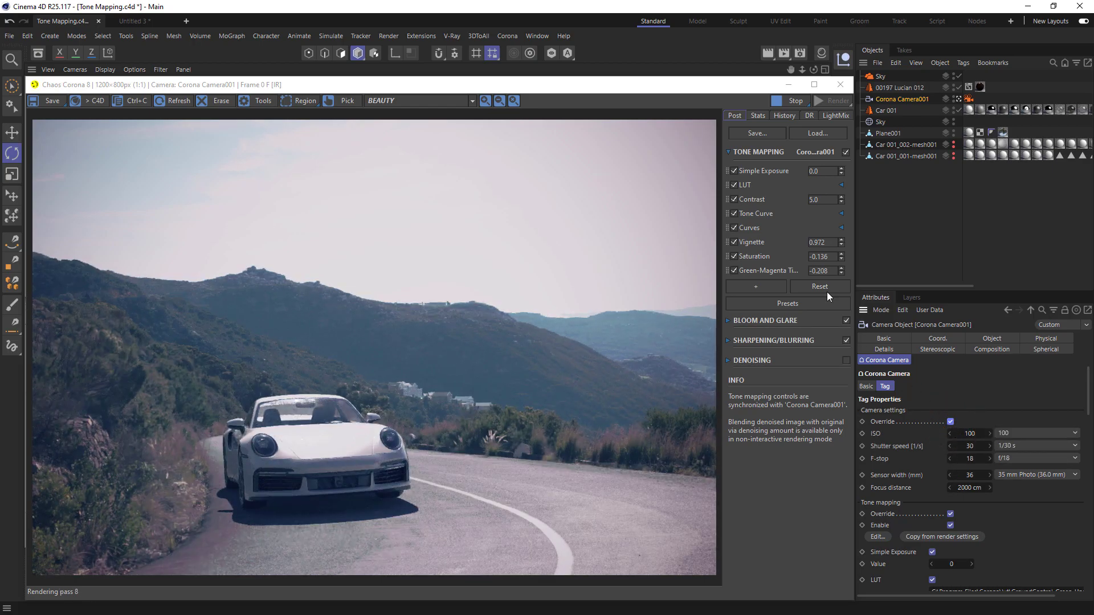
Put Photographic Exposure at the stack top, disable Simple Exposure, and set ISO 605 and f/8.2.
{"action": "left_click", "coordinate": [783, 298]}
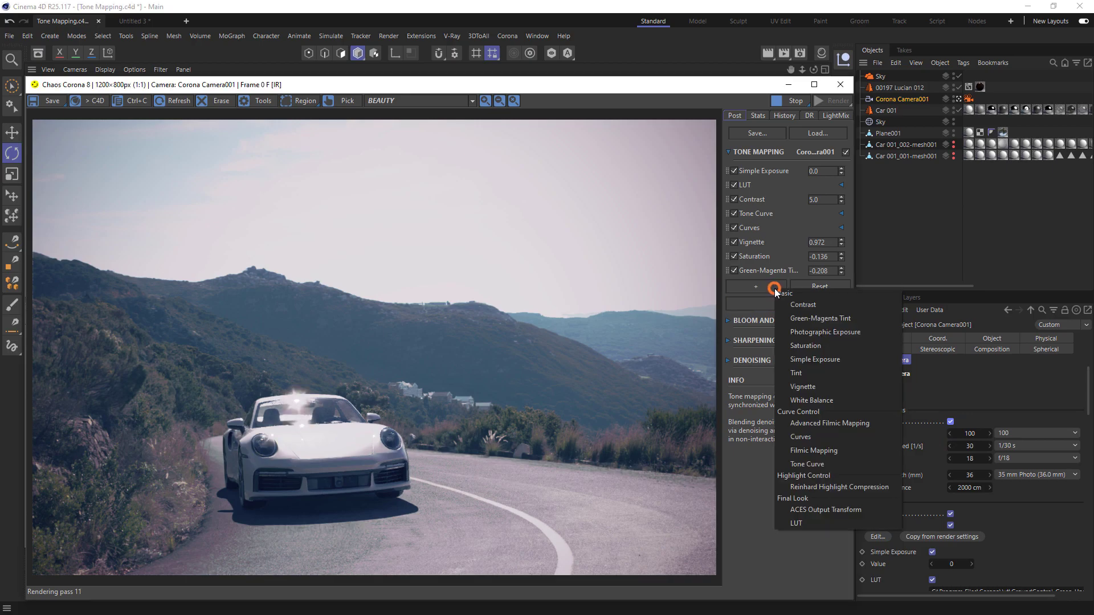
{"action": "left_click", "coordinate": [808, 331]}
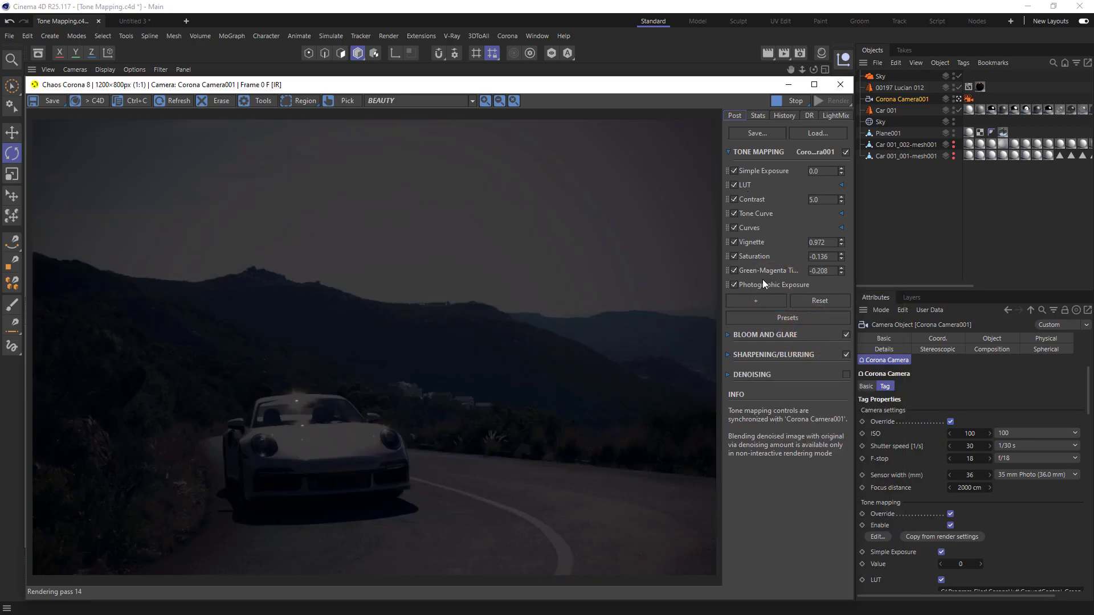
{"action": "left_click_drag", "start_coordinate": [764, 285], "coordinate": [768, 167]}
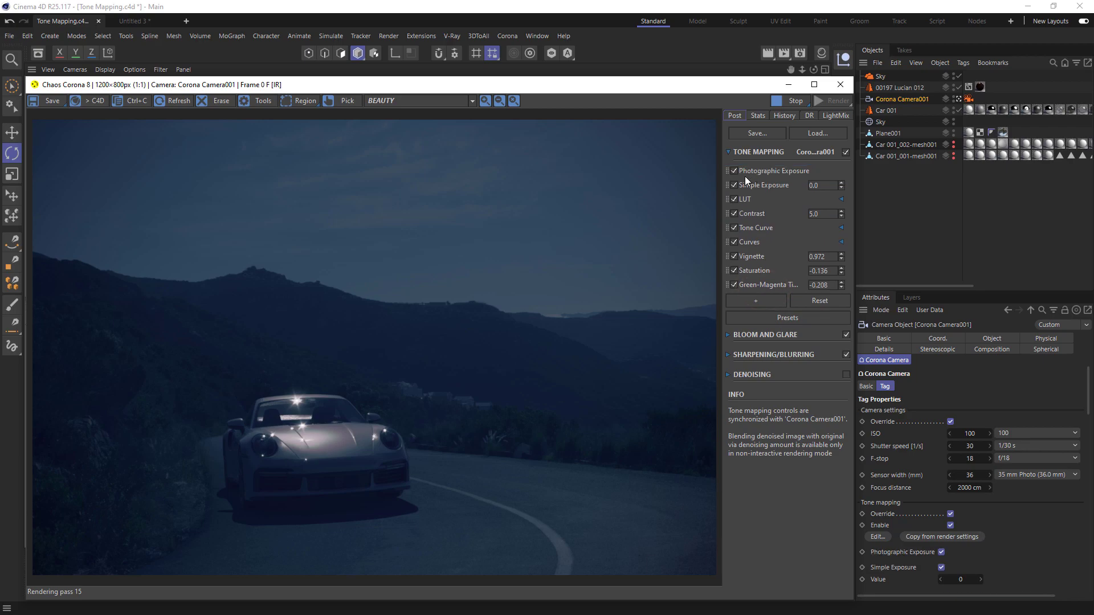
{"action": "left_click", "coordinate": [733, 184]}
{"action": "left_click_drag", "start_coordinate": [969, 433], "coordinate": [971, 458]}
{"action": "left_click_drag", "start_coordinate": [969, 447], "coordinate": [969, 447]}
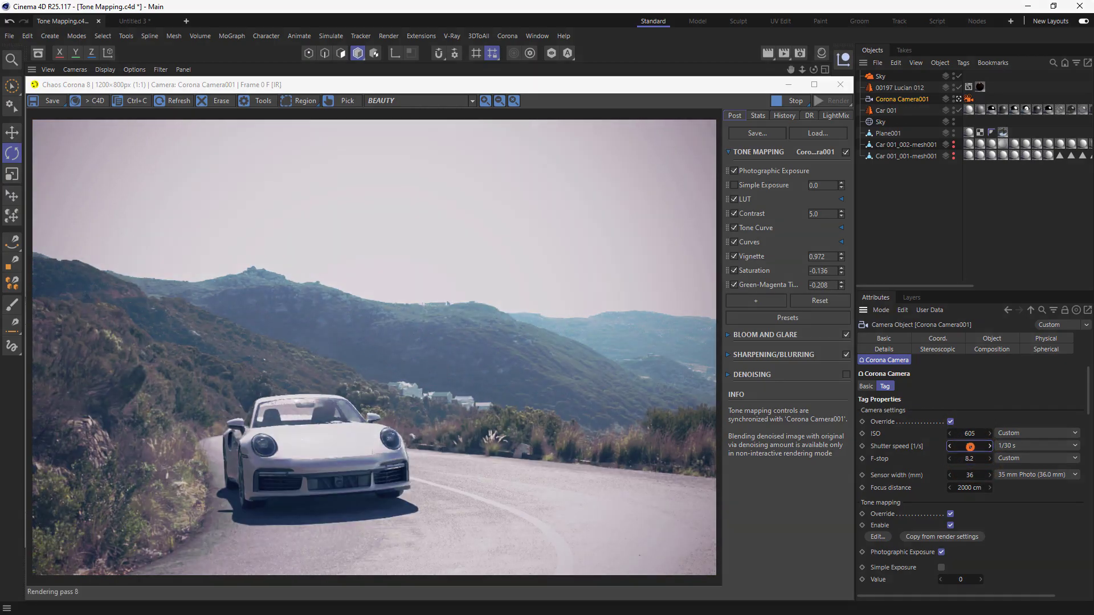